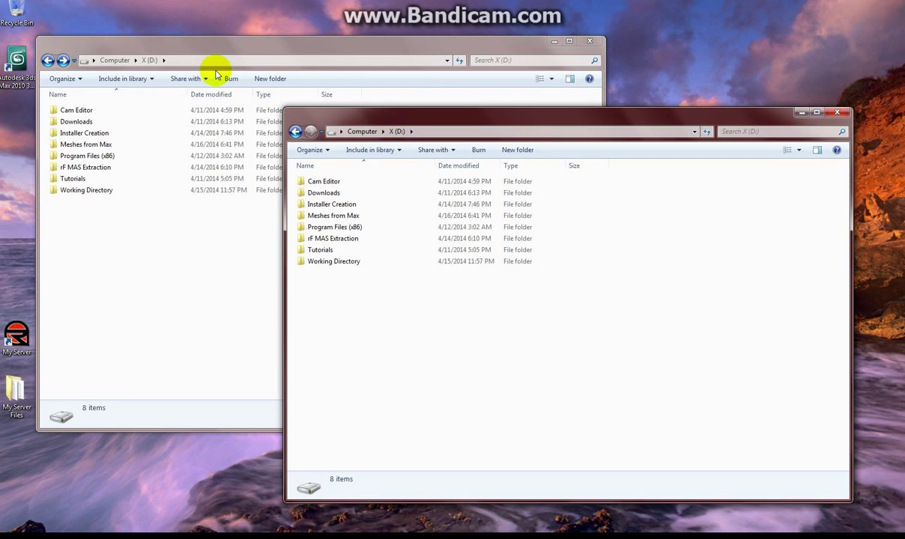
Open the BTB Tut 4 folder inside Working Directory and permanently delete t0_s0.gmt
{"action": "double_click", "coordinate": [339, 262]}
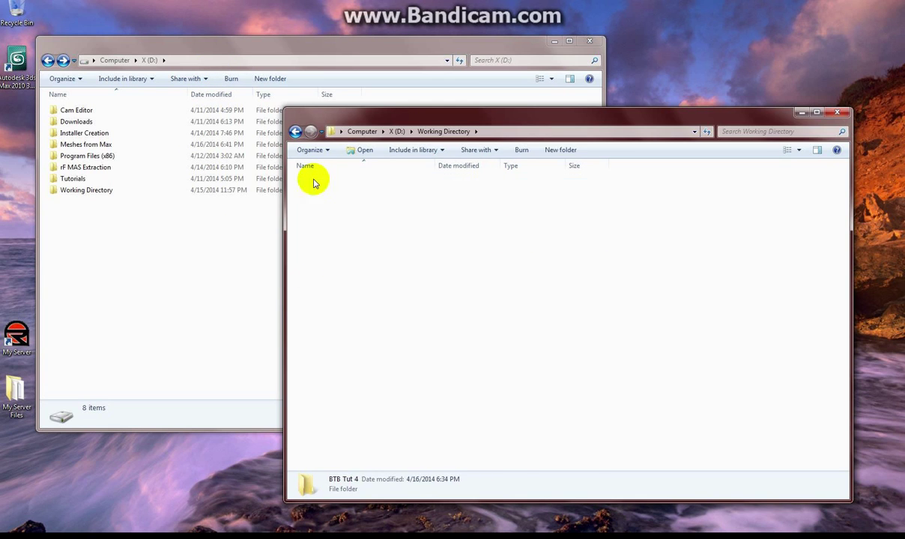
{"action": "double_click", "coordinate": [308, 181]}
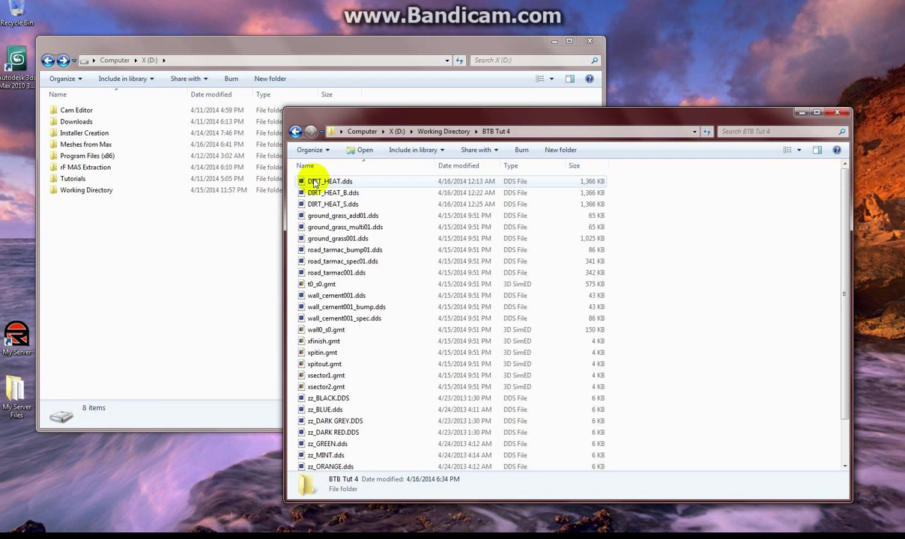
{"action": "left_click", "coordinate": [364, 217]}
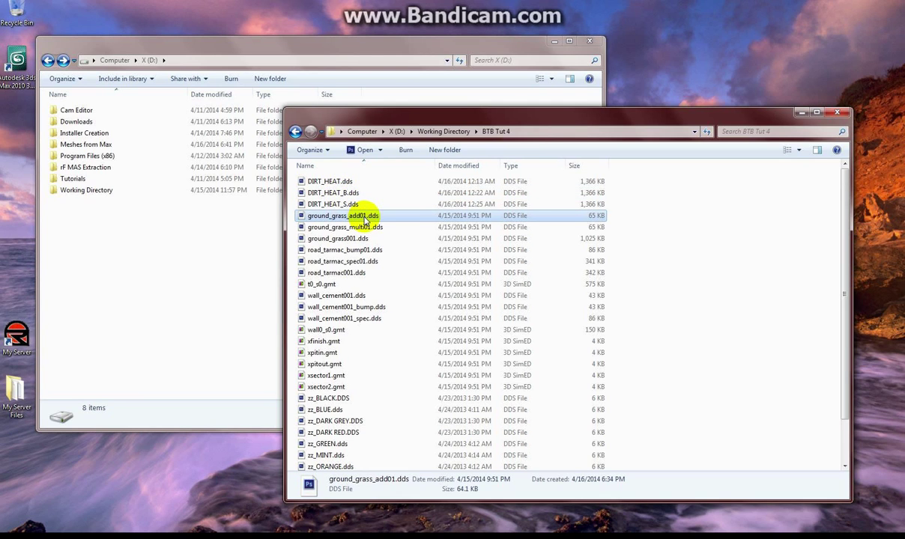
{"action": "key", "text": "shift+Down"}
{"action": "key", "text": "shift+Down"}
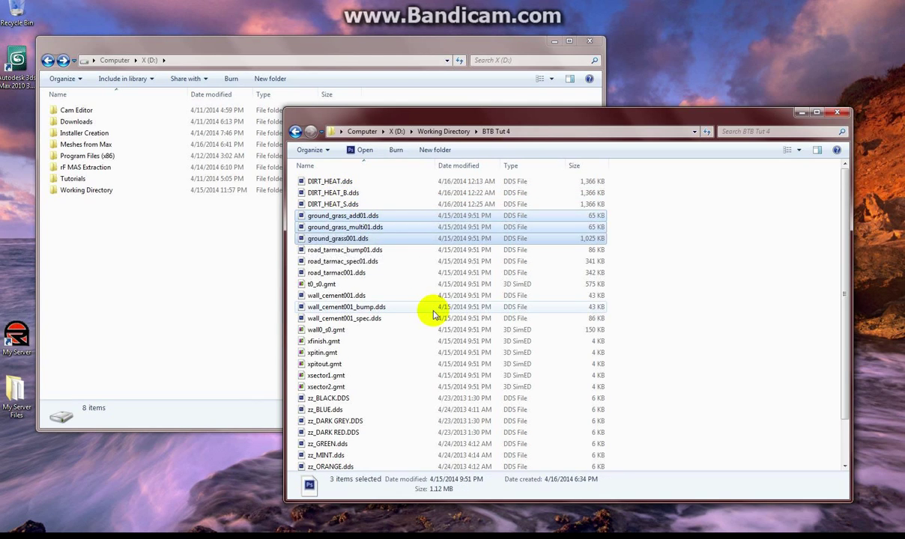
{"action": "left_click", "coordinate": [360, 252]}
{"action": "left_click", "coordinate": [365, 272]}
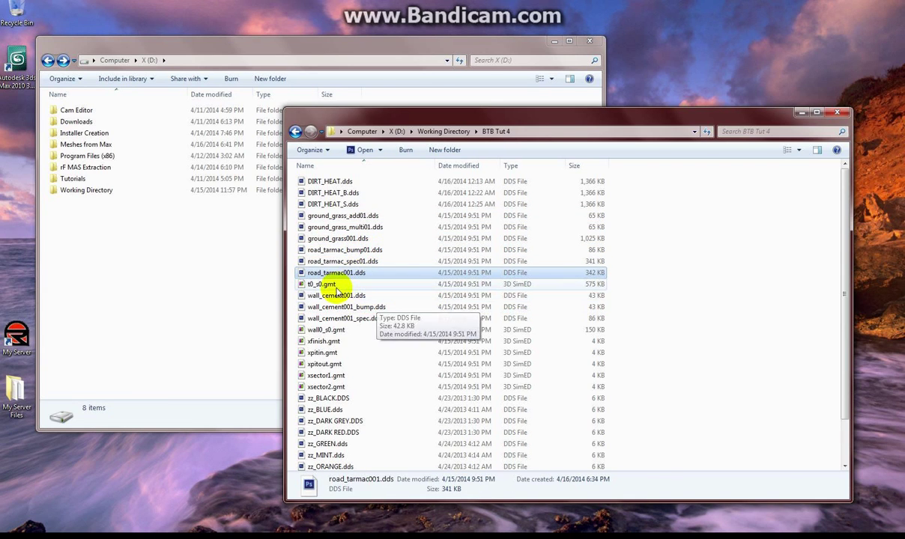
{"action": "left_click", "coordinate": [335, 286]}
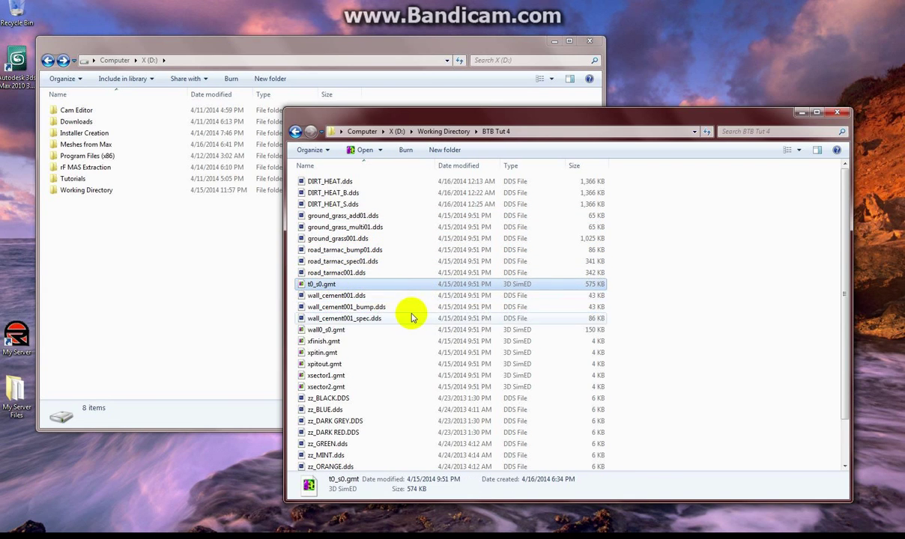
{"action": "key", "text": "shift+Delete"}
{"action": "left_click", "coordinate": [492, 308]}
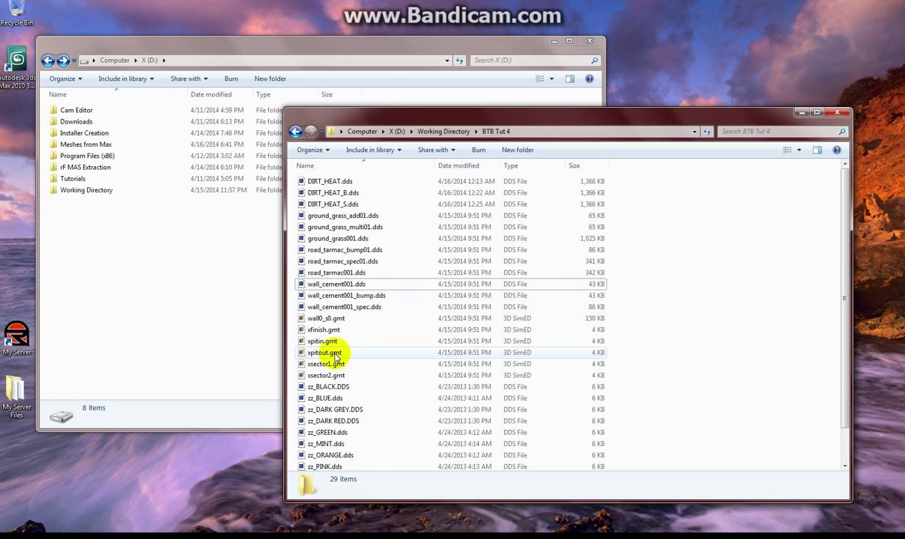
Permanently delete xfinish.gmt, xpitin.gmt, xpitout.gmt, xsector1.gmt and xsector2.gmt from the BTB Tut 4 folder
{"action": "left_click", "coordinate": [337, 318]}
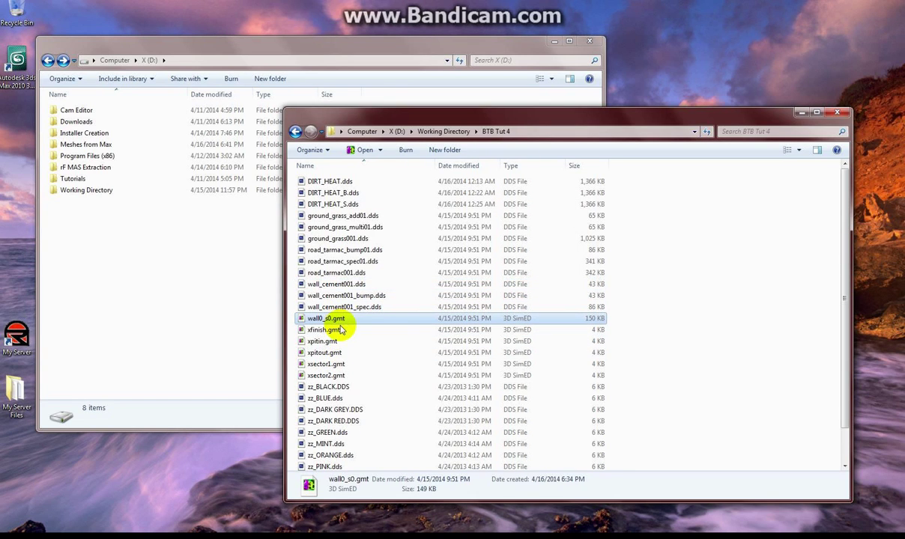
{"action": "left_click", "coordinate": [337, 331]}
{"action": "left_click", "coordinate": [343, 375], "text": "shift"}
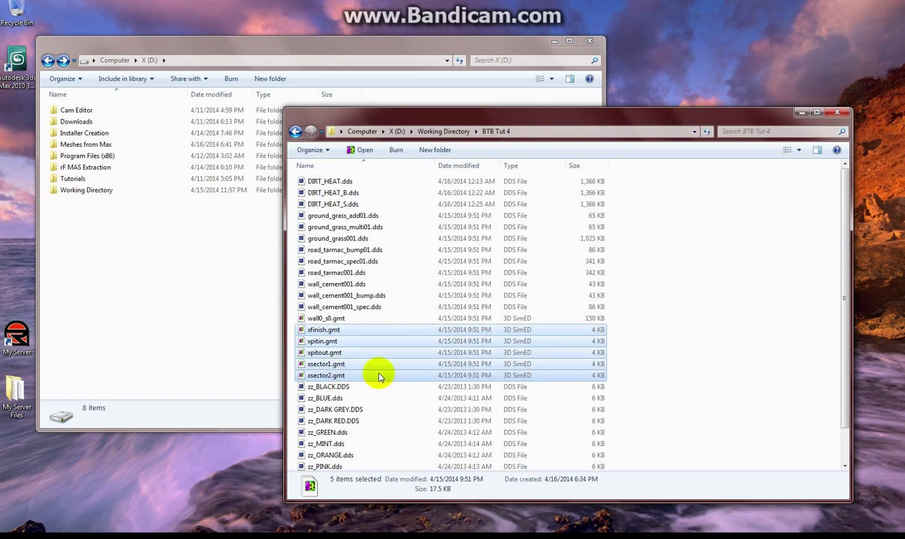
{"action": "key", "text": "Delete"}
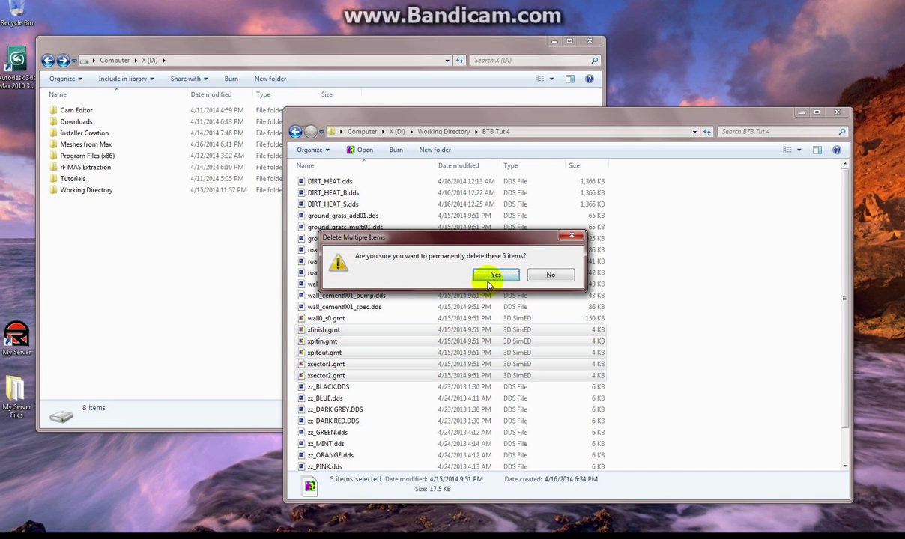
{"action": "left_click", "coordinate": [486, 277]}
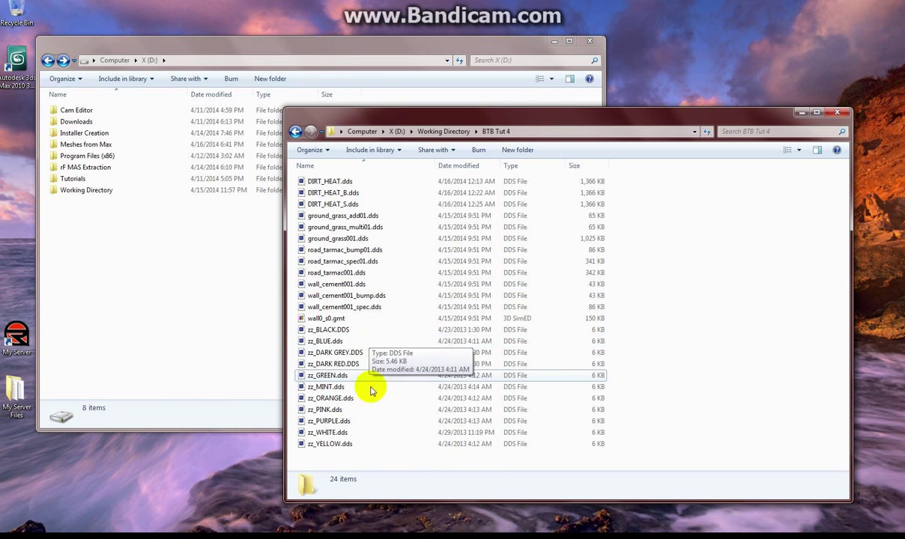
Copy tutter_track.gmt and wall0_s0.gmt from the Meshes from Max folder on the X (D:) drive
{"action": "left_click", "coordinate": [213, 259]}
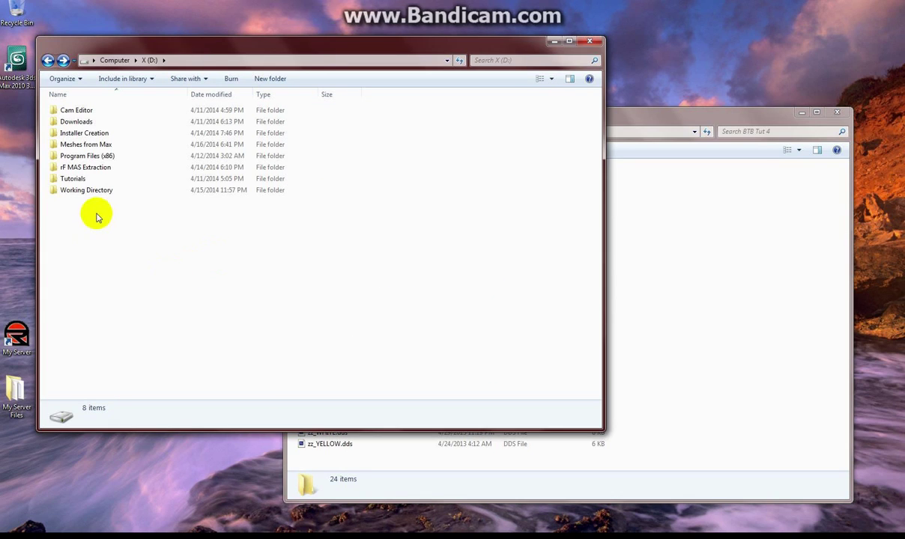
{"action": "double_click", "coordinate": [75, 144]}
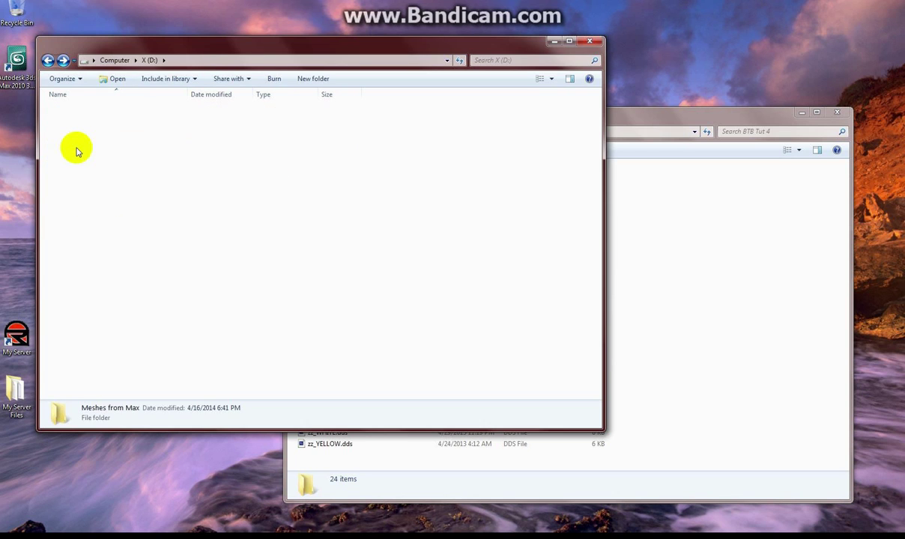
{"action": "scroll", "coordinate": [93, 346], "scroll_direction": "down", "scroll_amount": 1}
{"action": "scroll", "coordinate": [93, 346], "scroll_direction": "down", "scroll_amount": 8}
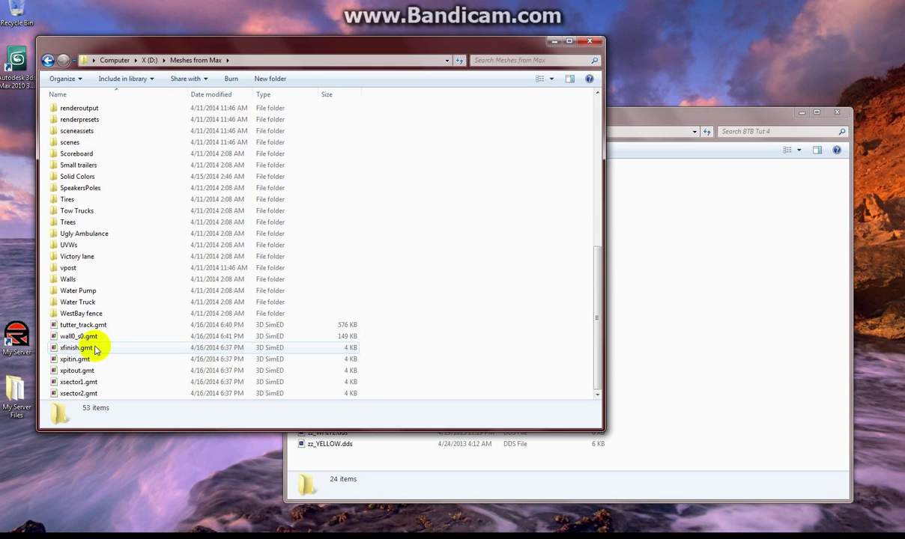
{"action": "left_click", "coordinate": [99, 325]}
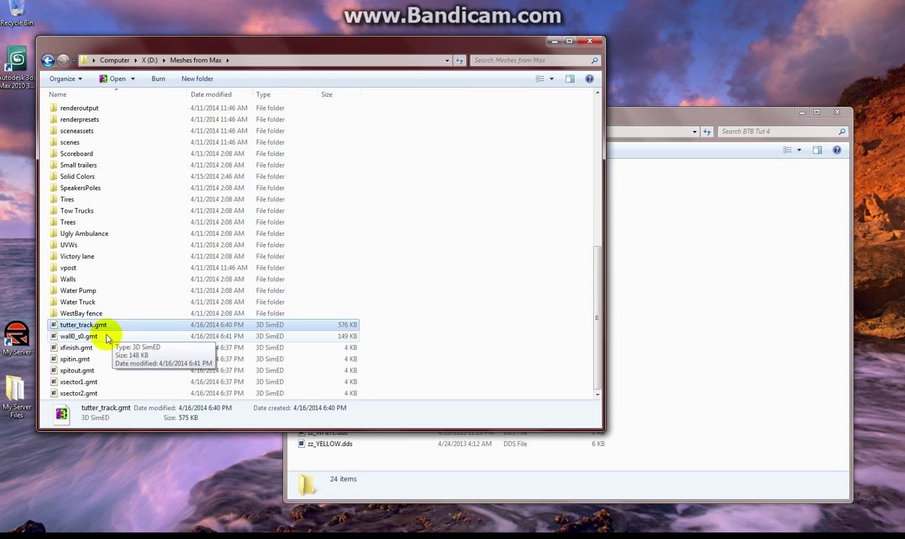
{"action": "left_click", "coordinate": [82, 337], "text": "shift"}
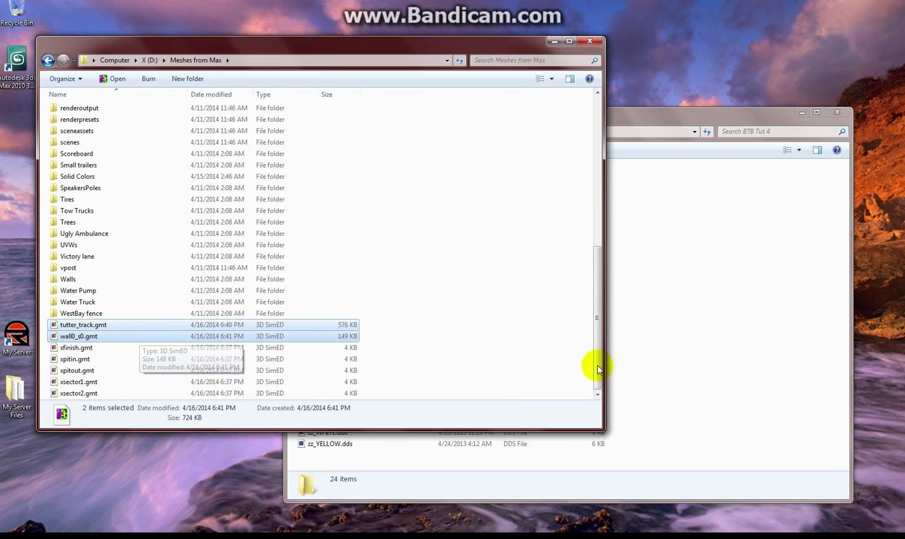
Paste the two copied mesh files into the BTB Tut 4 folder, replacing the existing wall0_s0.gmt
{"action": "left_click", "coordinate": [659, 358]}
{"action": "key", "text": "ctrl+v"}
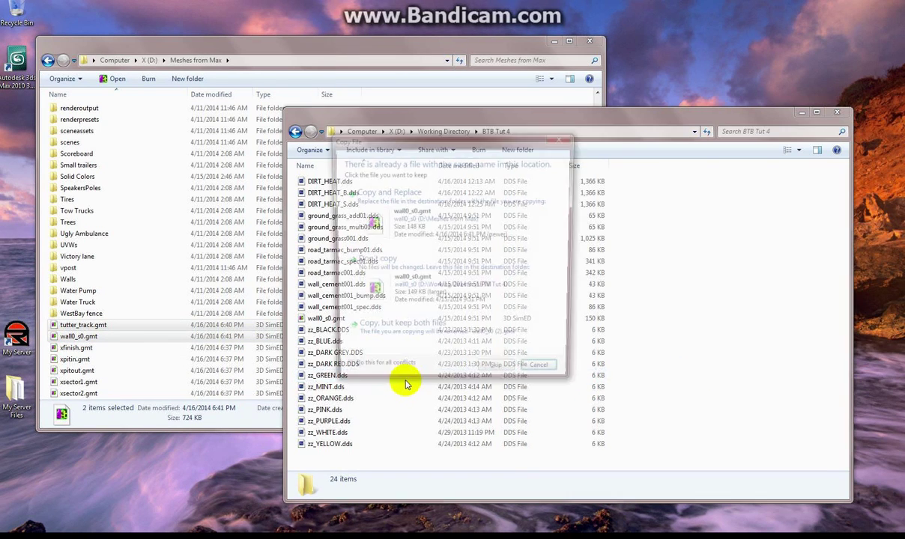
{"action": "left_click", "coordinate": [417, 227]}
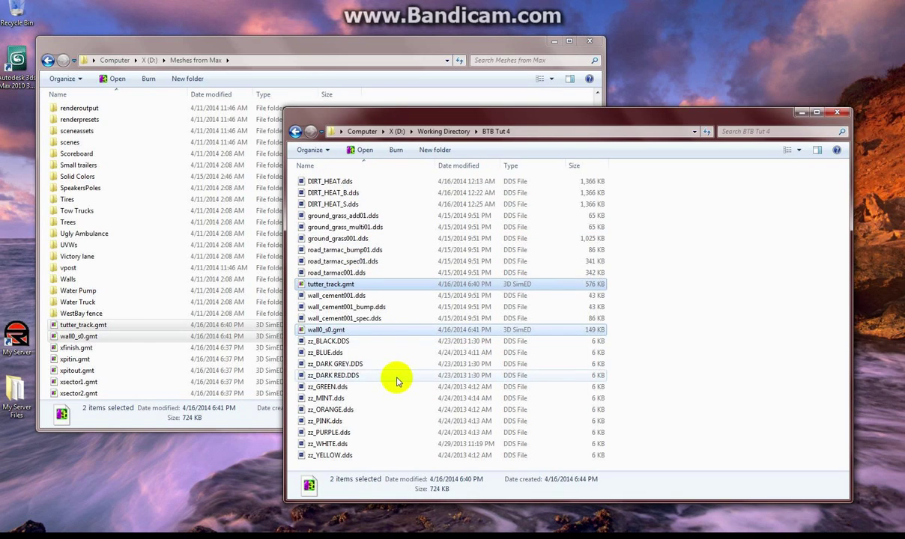
{"action": "left_click", "coordinate": [688, 298]}
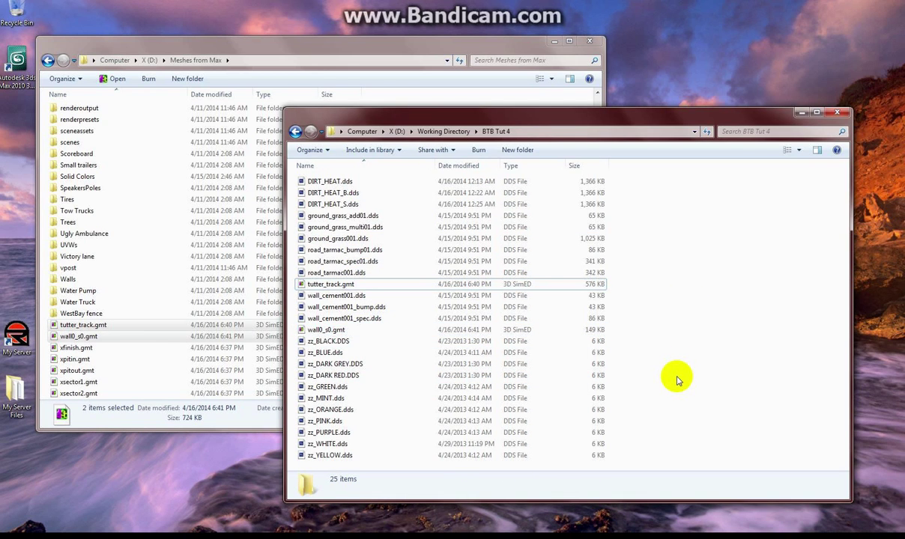
Switch to 3ds Max, maximize the Perspective viewport and load the GMT2 Importer MAXScript utility
{"action": "left_click", "coordinate": [449, 537]}
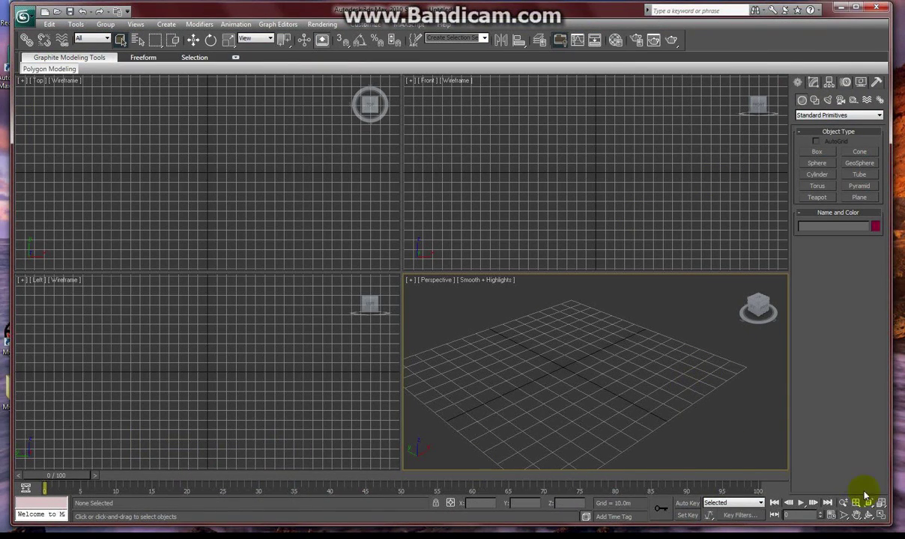
{"action": "left_click", "coordinate": [882, 517]}
{"action": "left_click", "coordinate": [877, 81]}
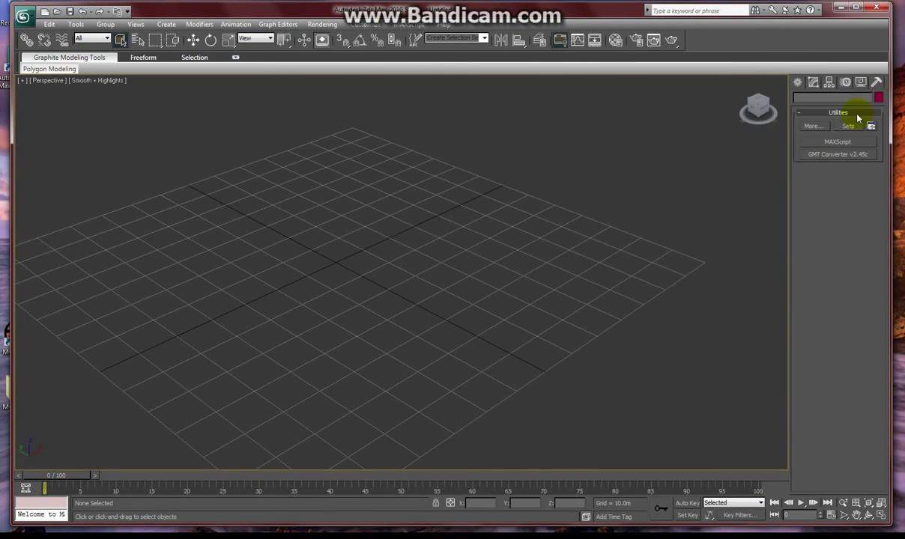
{"action": "left_click", "coordinate": [838, 143]}
{"action": "left_click", "coordinate": [838, 260]}
{"action": "left_click", "coordinate": [827, 418]}
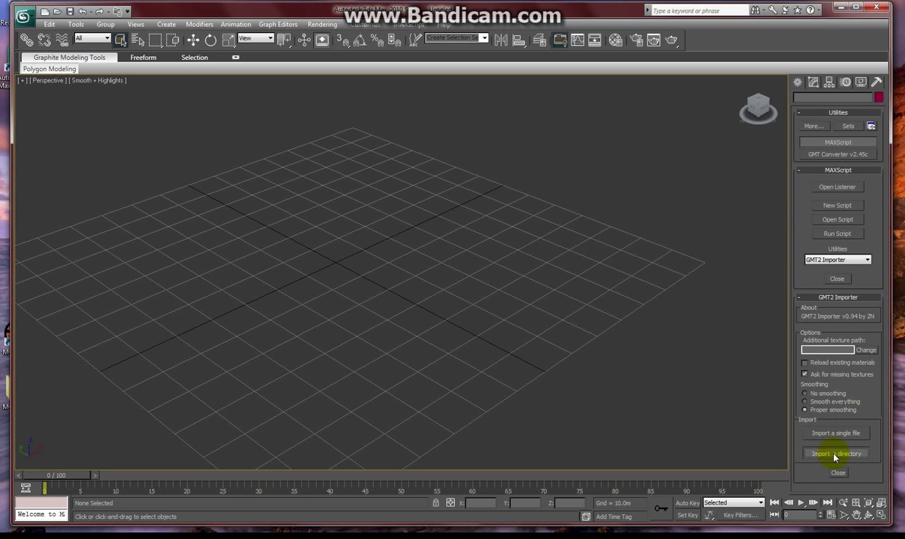
Import the whole BTB Tut 4 directory from Working Directory on the X (D:) drive with GMT2 Importer
{"action": "left_click", "coordinate": [835, 453]}
{"action": "left_click", "coordinate": [382, 272]}
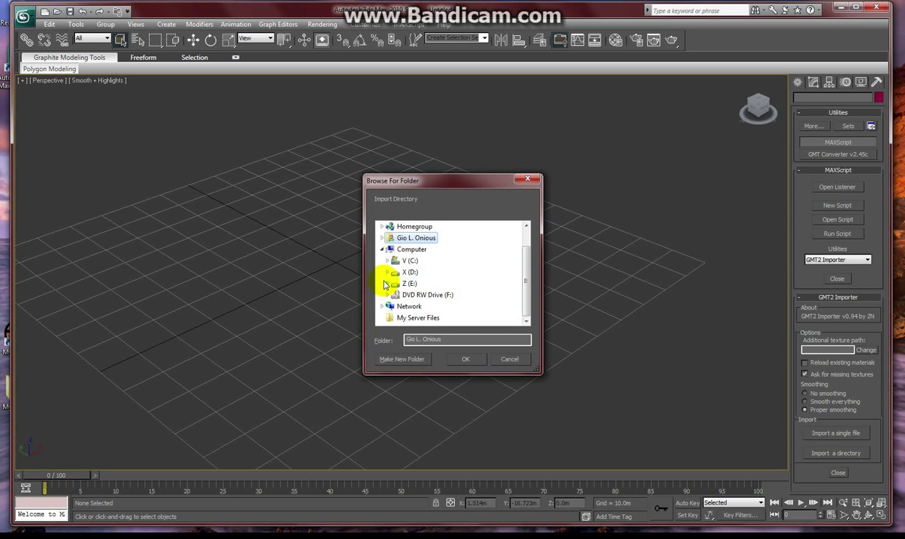
{"action": "left_click", "coordinate": [387, 273]}
{"action": "scroll", "coordinate": [381, 298], "scroll_direction": "down", "scroll_amount": 1}
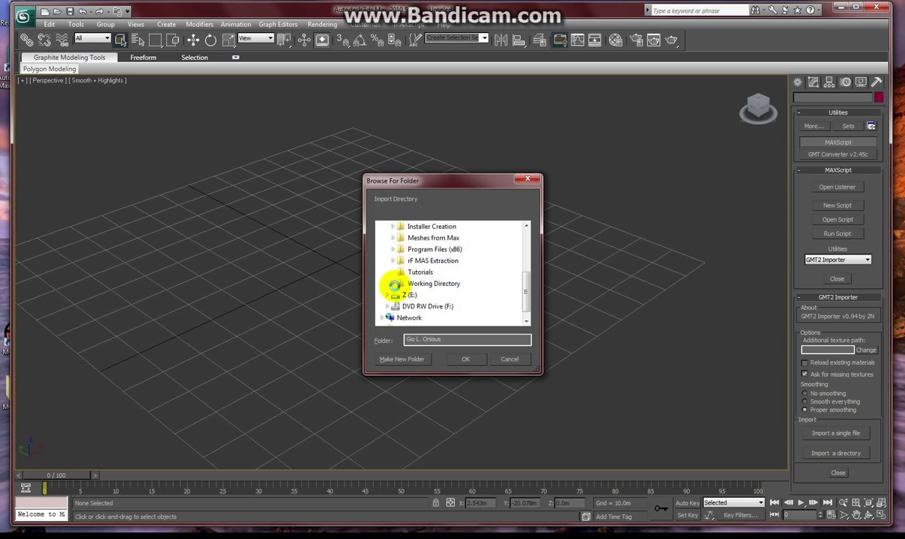
{"action": "left_click", "coordinate": [392, 283]}
{"action": "left_click", "coordinate": [427, 296]}
{"action": "left_click", "coordinate": [474, 363]}
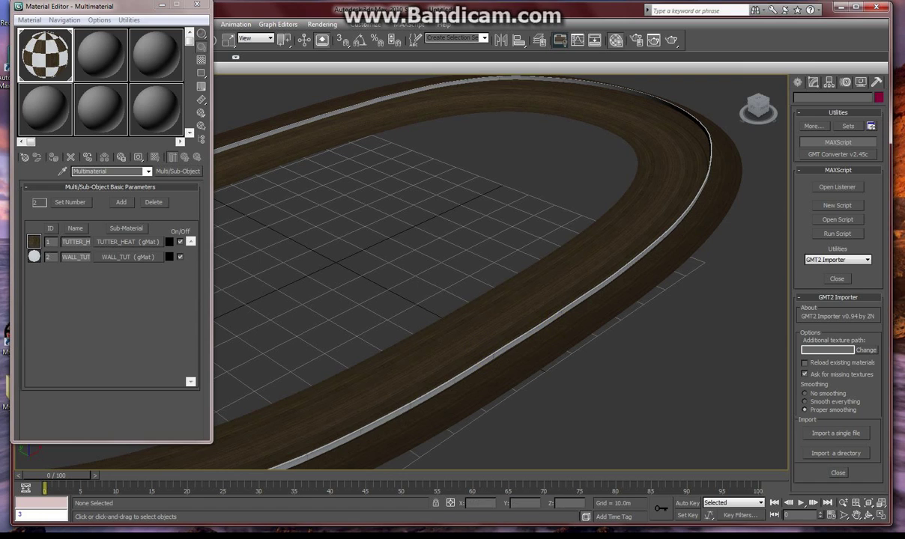
Inspect the material ID list of the wall0_s0 mesh at polygon level and return to object level
{"action": "left_click", "coordinate": [638, 256]}
{"action": "left_click", "coordinate": [813, 82]}
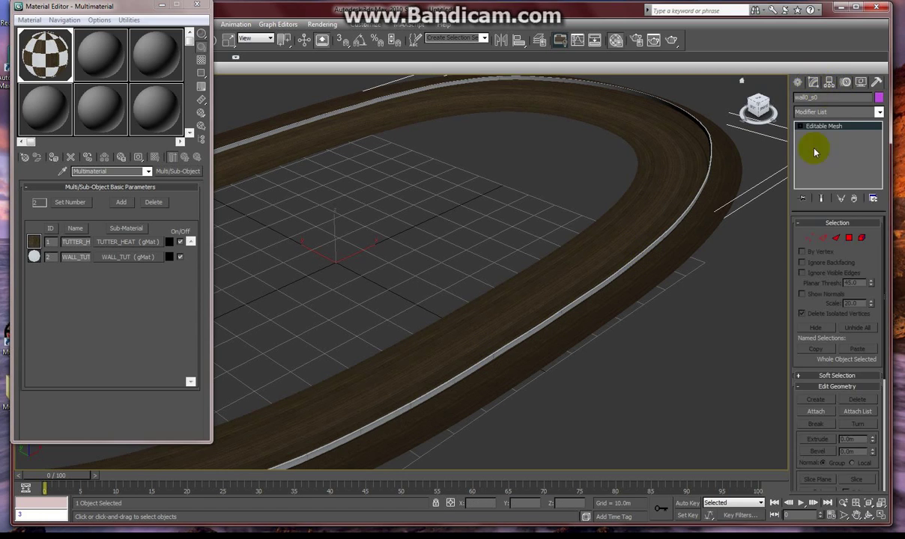
{"action": "left_click", "coordinate": [799, 125]}
{"action": "left_click", "coordinate": [822, 160]}
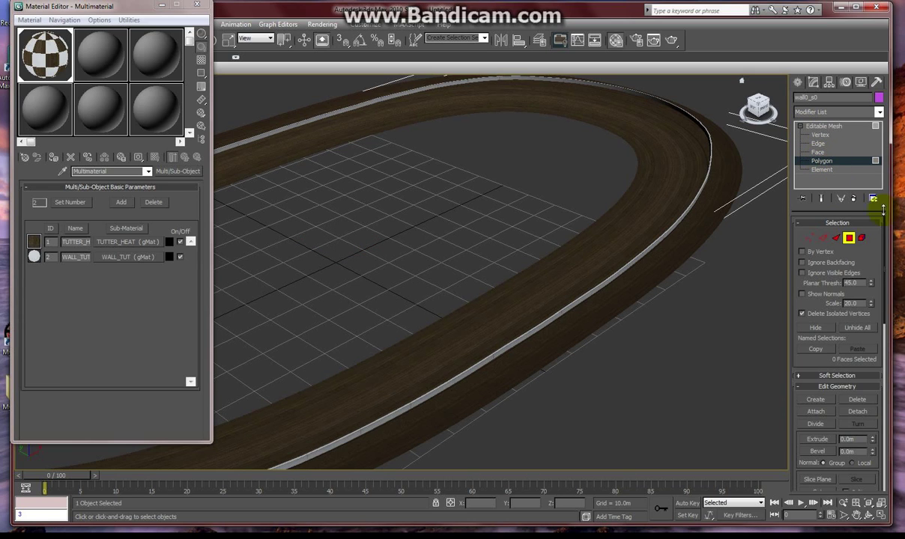
{"action": "left_click", "coordinate": [848, 387]}
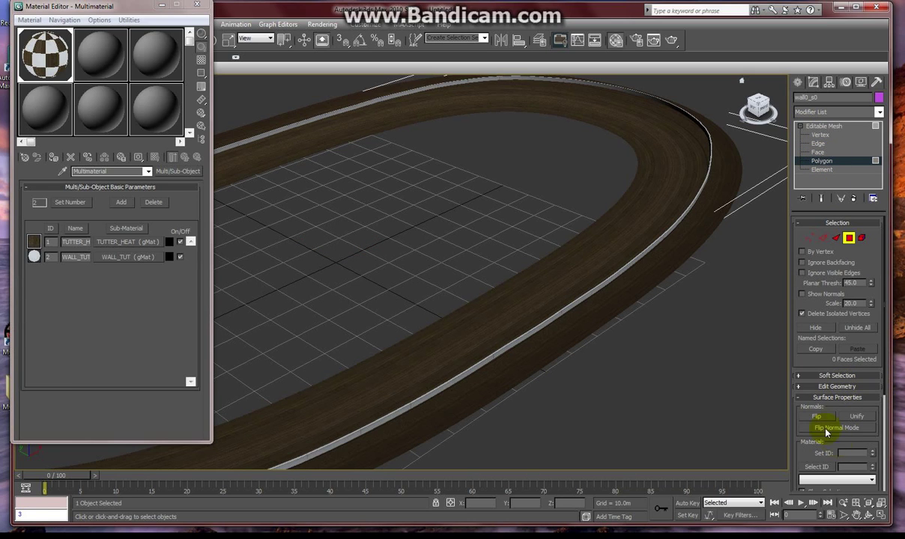
{"action": "left_click", "coordinate": [871, 480]}
{"action": "left_click", "coordinate": [872, 482]}
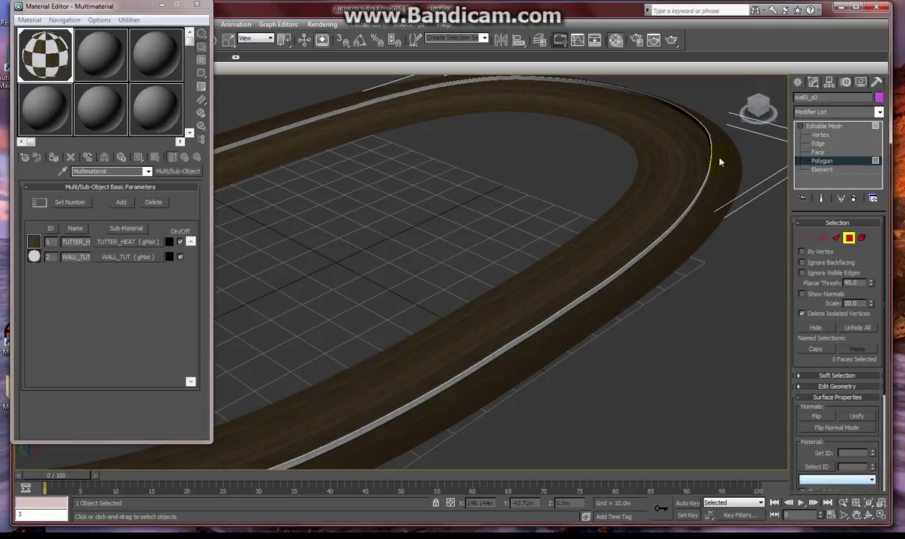
{"action": "left_click", "coordinate": [827, 126]}
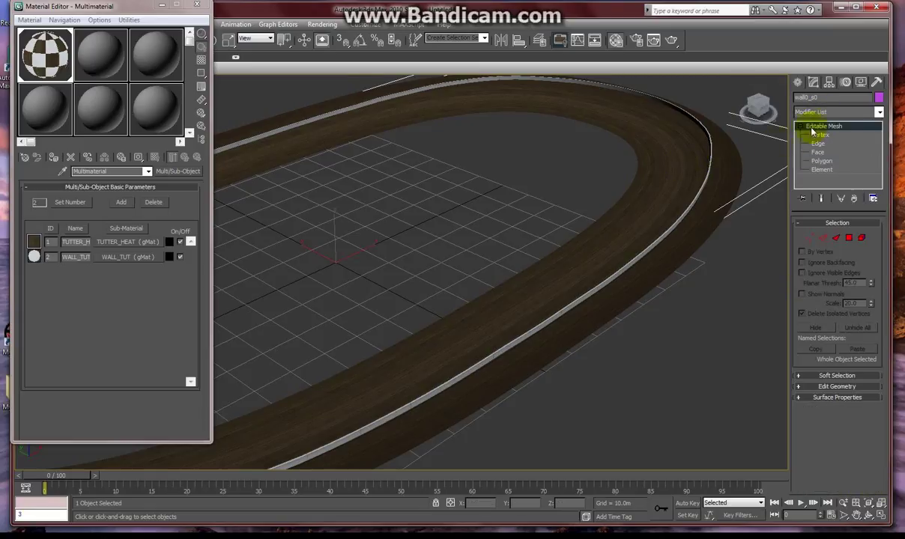
Check which tutter_track polygons use the TUTTER_HEAT material by selecting them by material, then clear the selection
{"action": "left_click", "coordinate": [685, 184]}
{"action": "left_click", "coordinate": [800, 126]}
{"action": "left_click", "coordinate": [821, 161]}
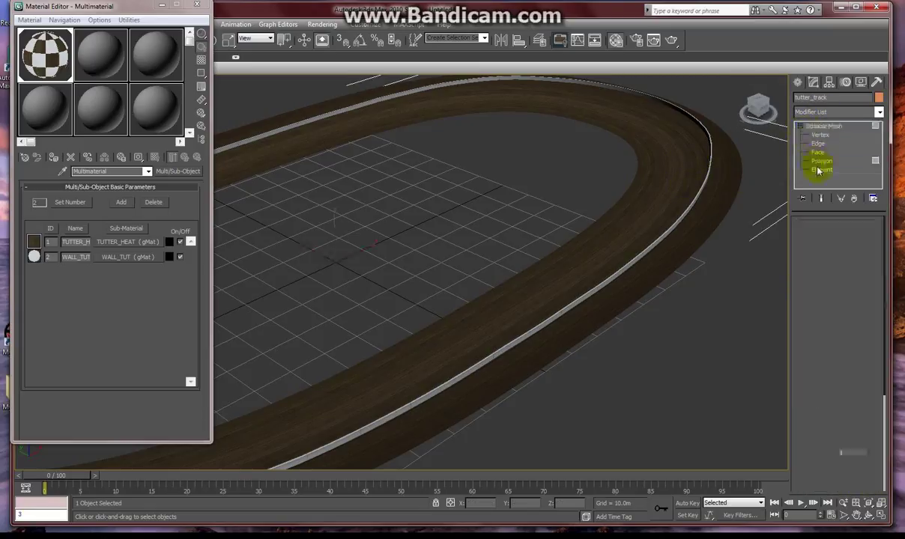
{"action": "left_click", "coordinate": [871, 480]}
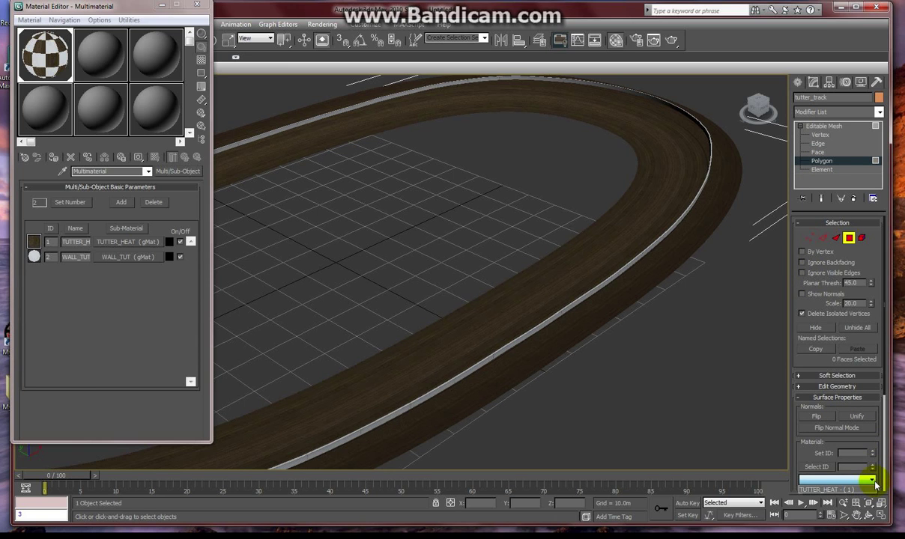
{"action": "left_click", "coordinate": [824, 489]}
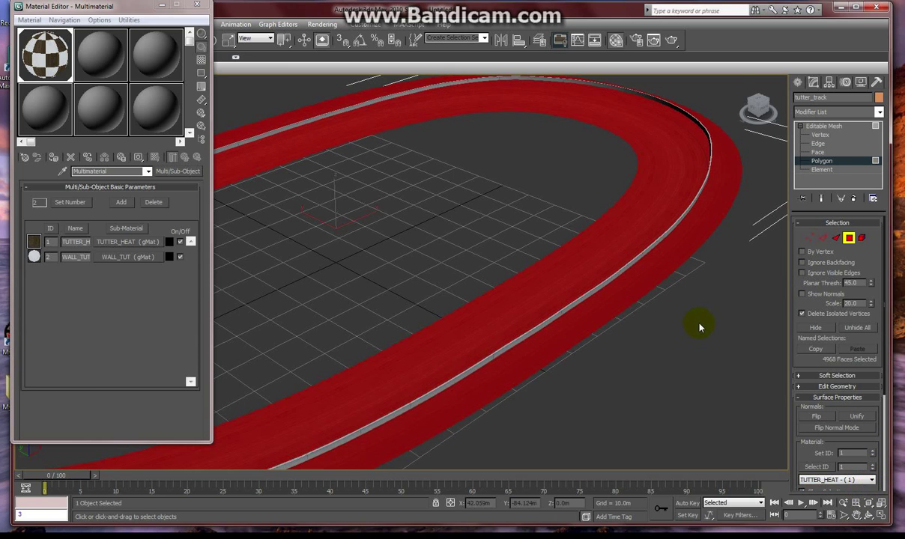
{"action": "left_click", "coordinate": [693, 322]}
{"action": "left_click", "coordinate": [818, 128]}
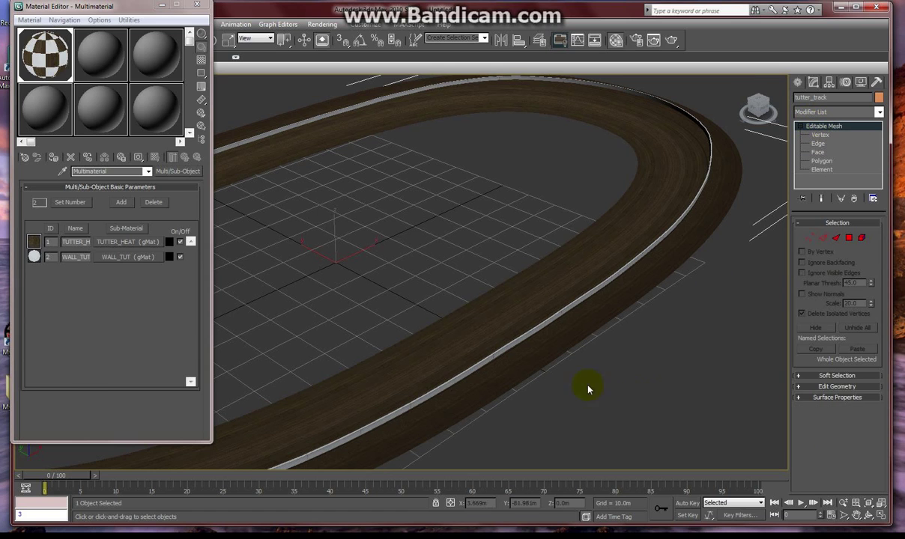
Open the specular map of the TUTTER_HEAT sub-material and examine its coordinates and map channel settings
{"action": "left_click", "coordinate": [107, 245]}
{"action": "left_click_drag", "start_coordinate": [130, 360], "coordinate": [125, 270]}
{"action": "left_click", "coordinate": [104, 342]}
{"action": "left_click_drag", "start_coordinate": [186, 388], "coordinate": [187, 348]}
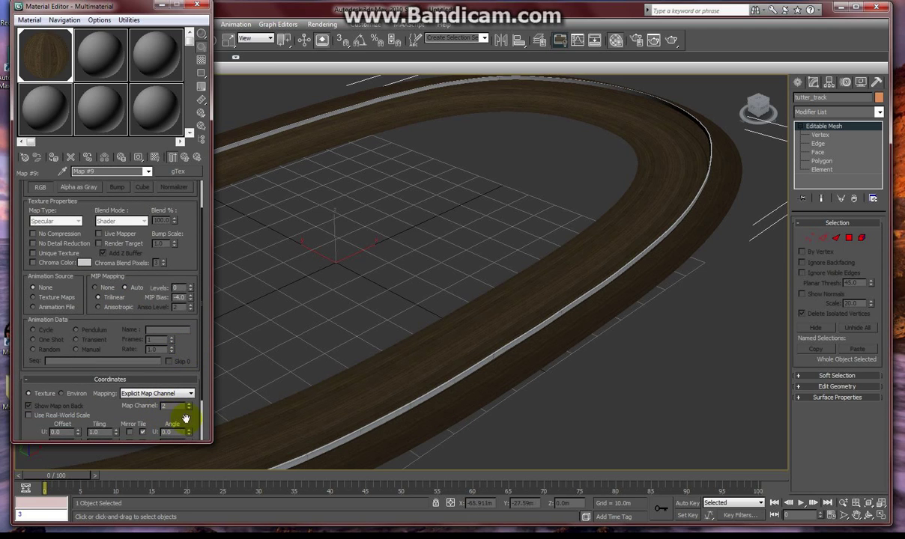
Check the map channel of the TUTTER_HEAT sub-material's bump map, then review the sub-material's shader settings
{"action": "left_click", "coordinate": [184, 157]}
{"action": "left_click_drag", "start_coordinate": [81, 271], "coordinate": [87, 246]}
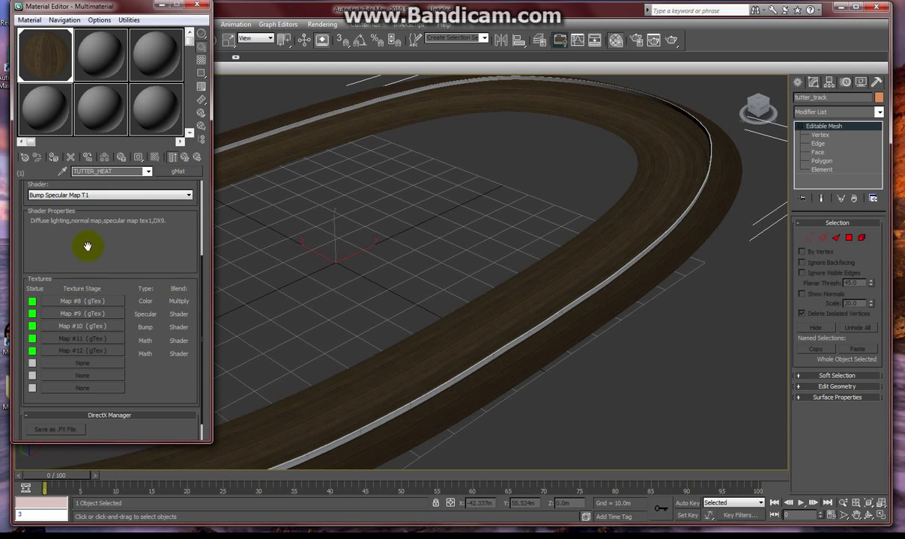
{"action": "left_click", "coordinate": [101, 326]}
{"action": "scroll", "coordinate": [187, 393], "scroll_direction": "down", "scroll_amount": 2}
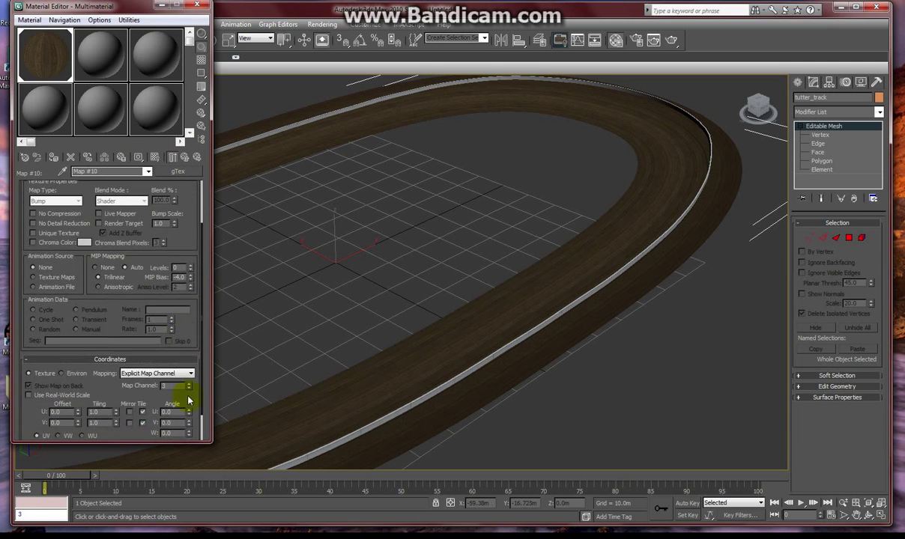
{"action": "left_click", "coordinate": [185, 156]}
{"action": "left_click_drag", "start_coordinate": [151, 253], "coordinate": [145, 269]}
{"action": "scroll", "coordinate": [111, 263], "scroll_direction": "up", "scroll_amount": 3}
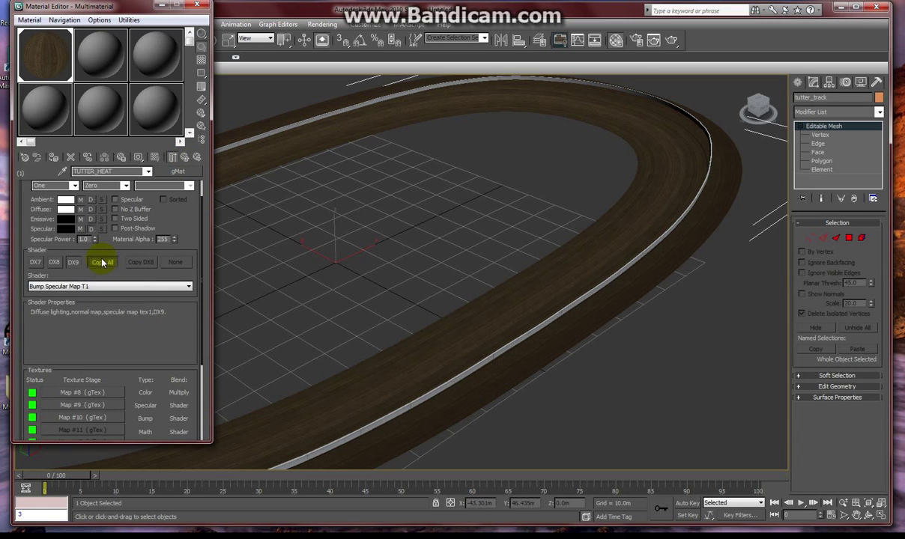
Reopen TUTTER_HEAT from the Multimaterial list, inspect its color map Map #8, and return to the sub-material list
{"action": "left_click", "coordinate": [184, 157]}
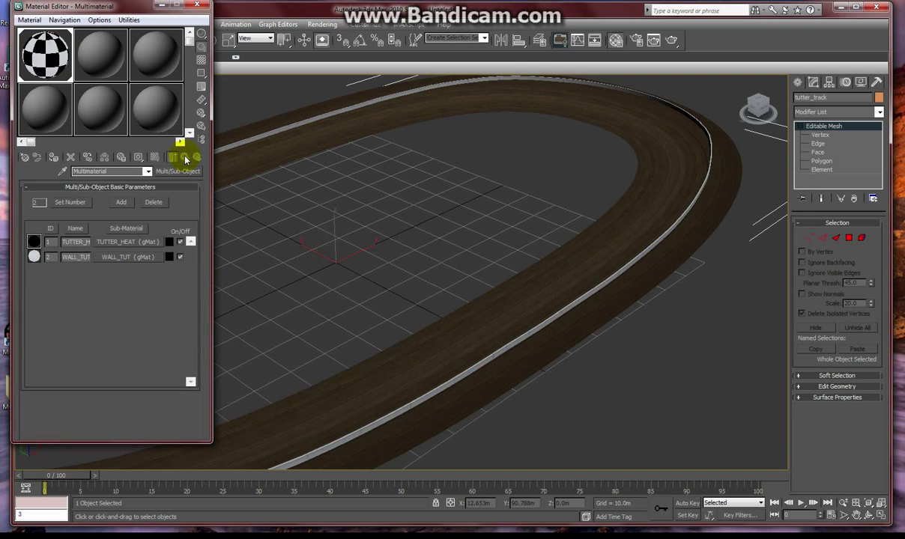
{"action": "left_click", "coordinate": [123, 241]}
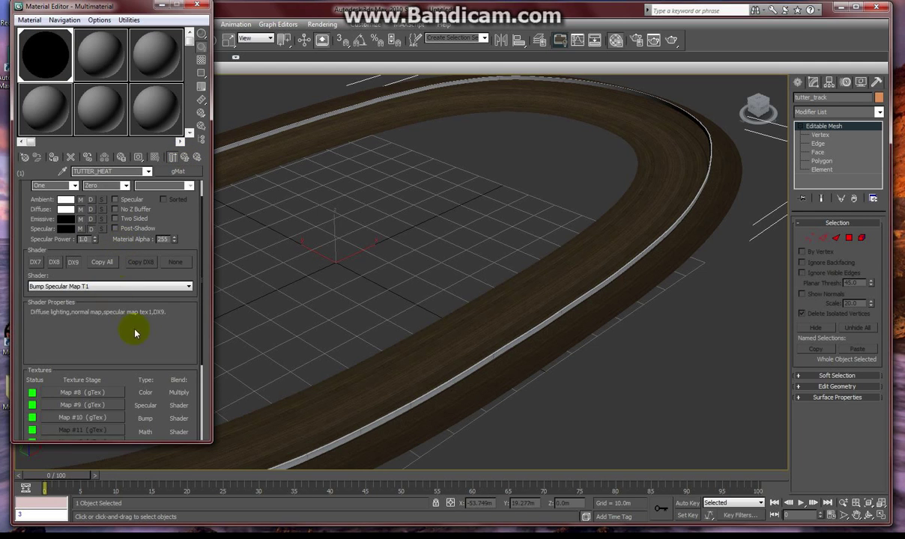
{"action": "left_click", "coordinate": [83, 398]}
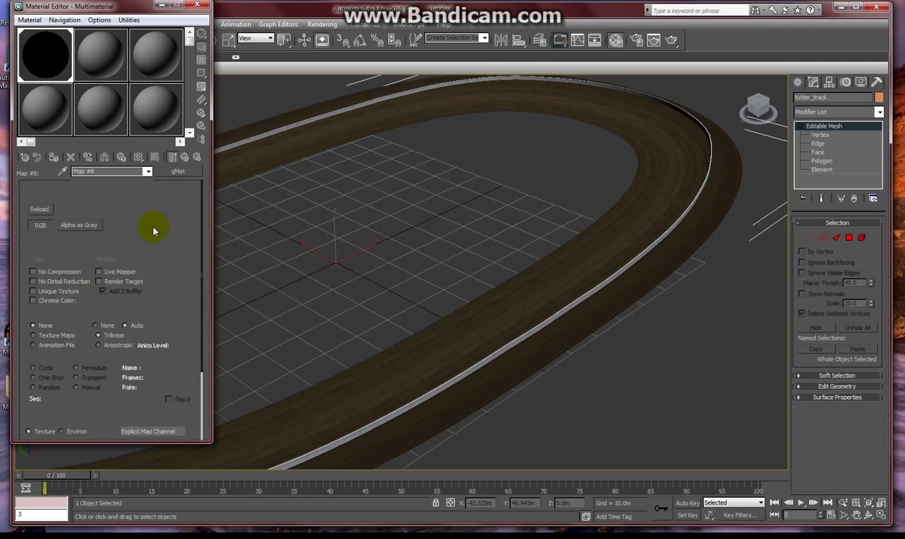
{"action": "left_click", "coordinate": [174, 160]}
{"action": "left_click", "coordinate": [183, 159]}
{"action": "left_click", "coordinate": [183, 159]}
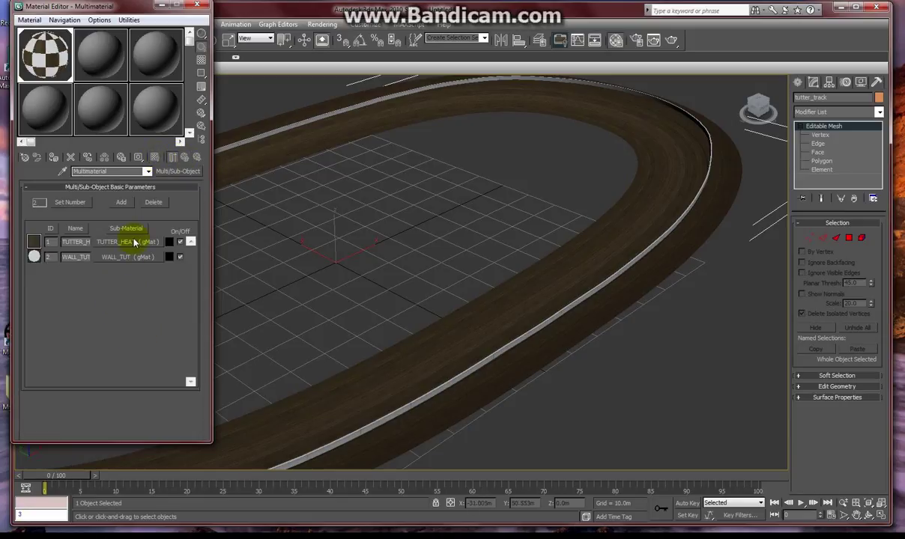
Add seven sub-materials to Multimaterial for a total of nine slots
{"action": "left_click", "coordinate": [121, 202]}
{"action": "left_click", "coordinate": [121, 203]}
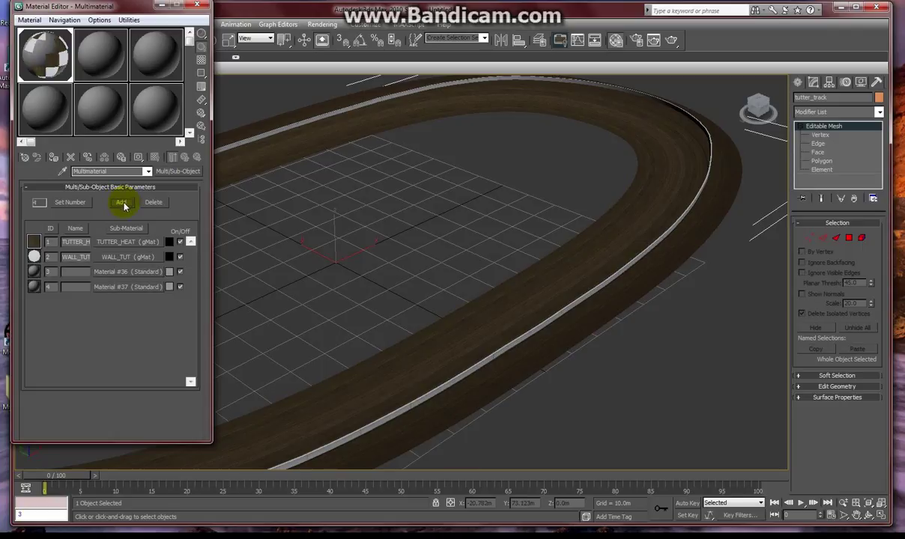
{"action": "left_click", "coordinate": [121, 202]}
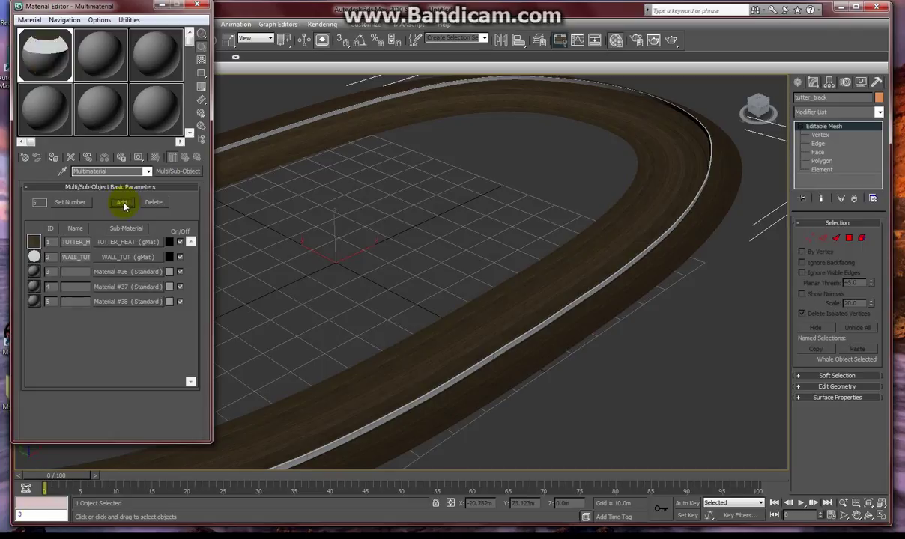
{"action": "left_click", "coordinate": [121, 203]}
{"action": "left_click", "coordinate": [122, 203]}
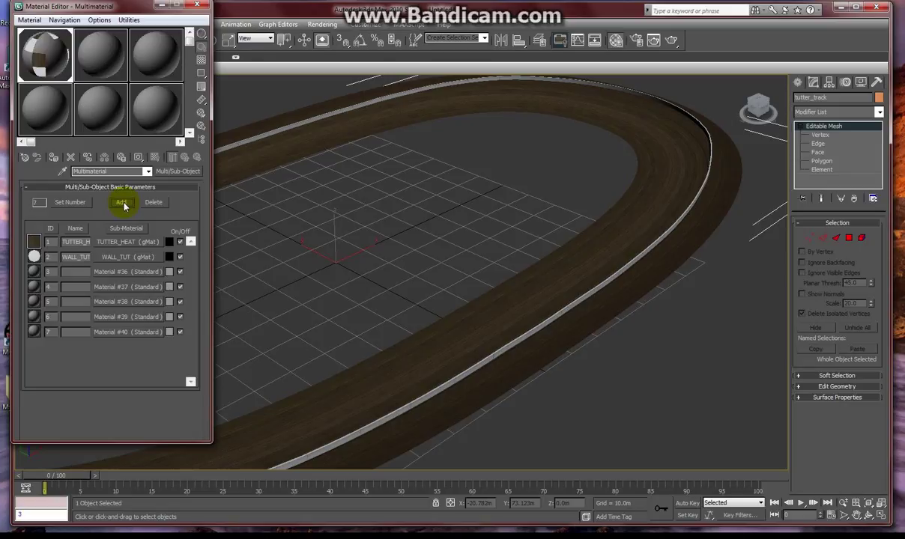
{"action": "left_click", "coordinate": [122, 203]}
{"action": "left_click", "coordinate": [122, 204]}
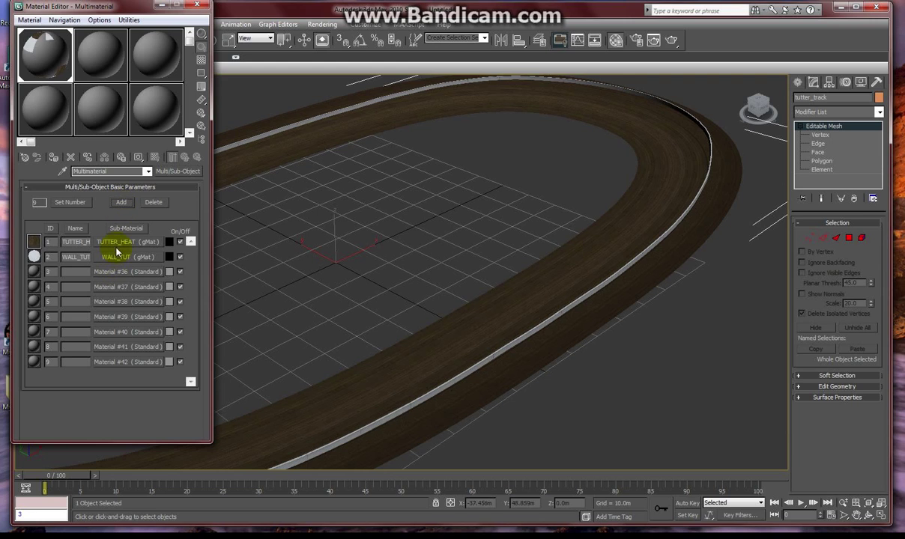
Copy the TUTTER_HEAT sub-material and paste it as an independent copy into slots 3 through 9
{"action": "right_click", "coordinate": [116, 249]}
{"action": "left_click", "coordinate": [139, 258]}
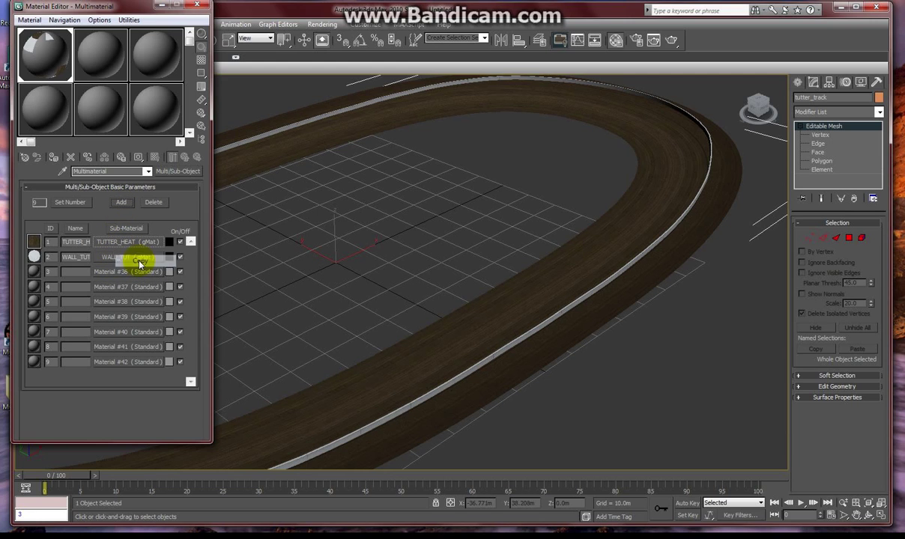
{"action": "right_click", "coordinate": [128, 271]}
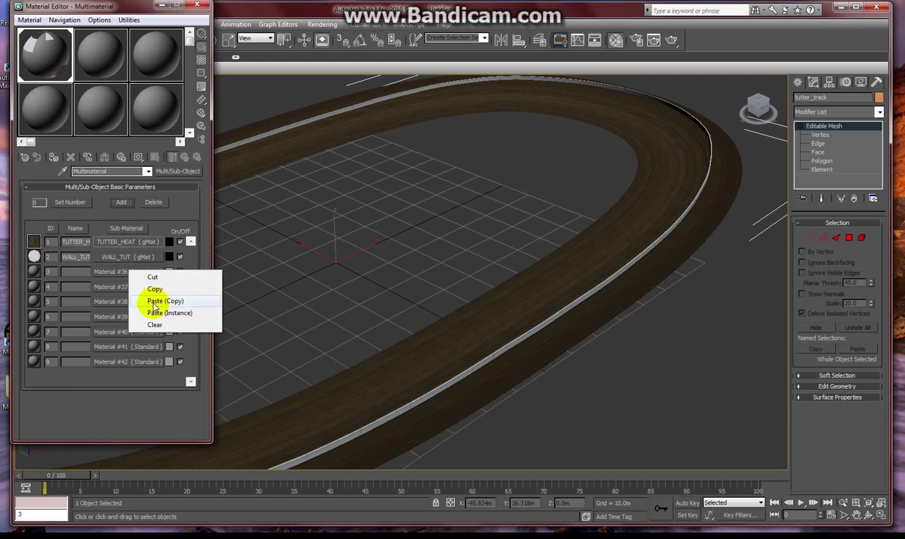
{"action": "left_click", "coordinate": [153, 301]}
{"action": "right_click", "coordinate": [125, 287]}
{"action": "left_click", "coordinate": [154, 317]}
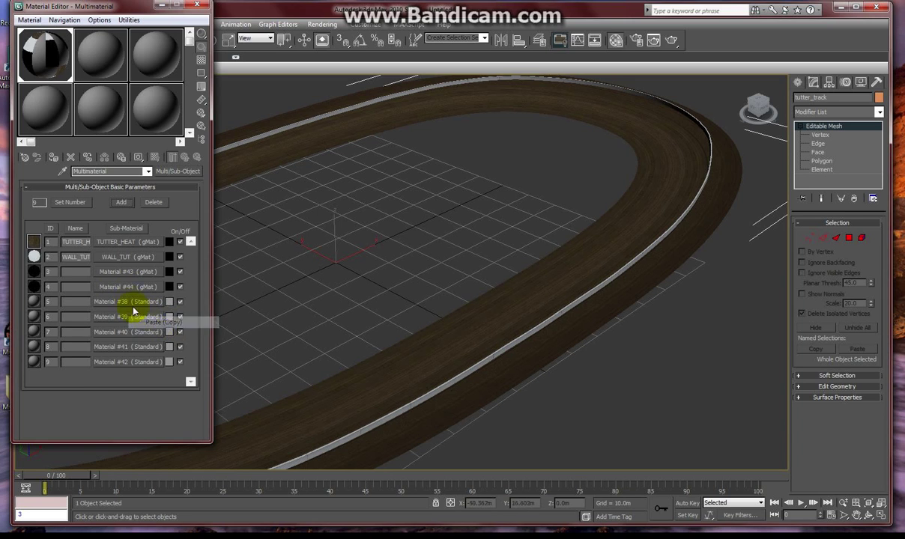
{"action": "right_click", "coordinate": [130, 303]}
{"action": "left_click", "coordinate": [155, 332]}
{"action": "right_click", "coordinate": [142, 317]}
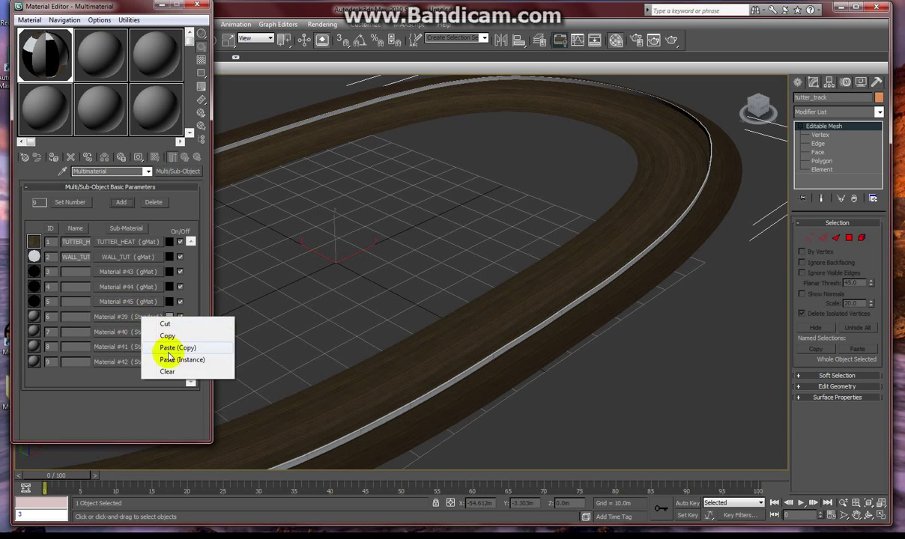
{"action": "left_click", "coordinate": [169, 348]}
{"action": "right_click", "coordinate": [121, 332]}
{"action": "left_click", "coordinate": [172, 362]}
{"action": "right_click", "coordinate": [144, 348]}
{"action": "left_click", "coordinate": [174, 376]}
{"action": "right_click", "coordinate": [127, 364]}
{"action": "left_click", "coordinate": [172, 393]}
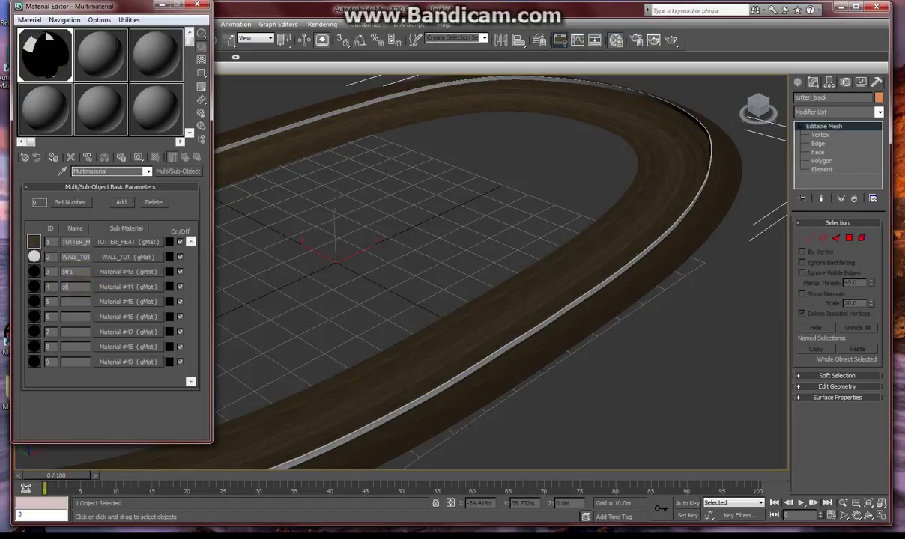
Name the slots with IDs 3 through 9 str1, str2, tur1, tur2, tur3, cush and marbles
{"action": "type", "text": "2"}
{"action": "left_click", "coordinate": [90, 303]}
{"action": "type", "text": "2"}
{"action": "left_click", "coordinate": [75, 327]}
{"action": "left_click", "coordinate": [64, 360]}
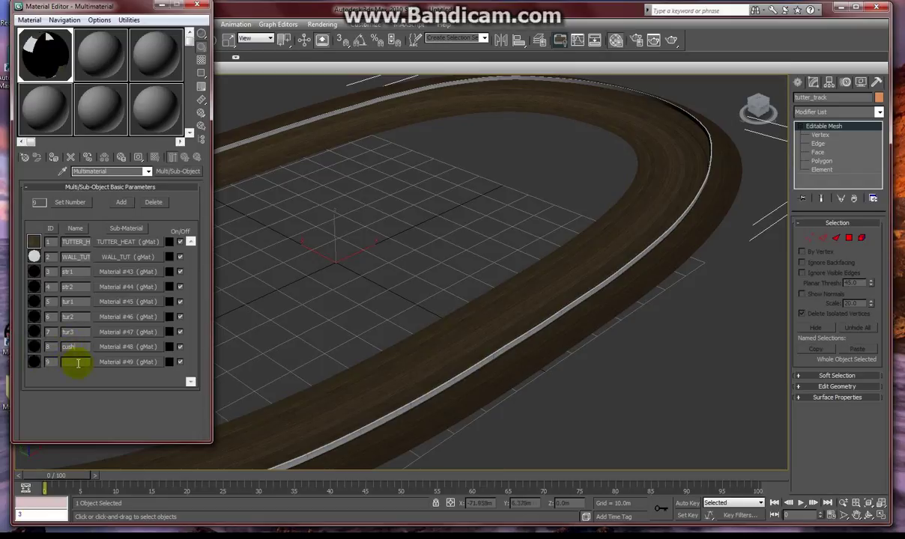
{"action": "type", "text": "marbles"}
Rename the slot 3 material str1, switch it to the DX9 shader Bump Specular Map T1, and open its color map Map #8
{"action": "left_click_drag", "start_coordinate": [83, 273], "coordinate": [58, 275]}
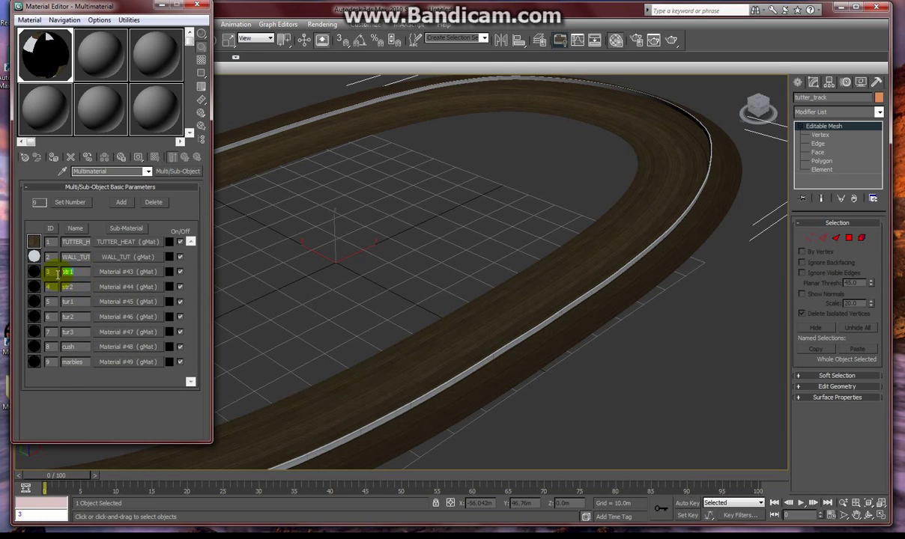
{"action": "left_click", "coordinate": [116, 274]}
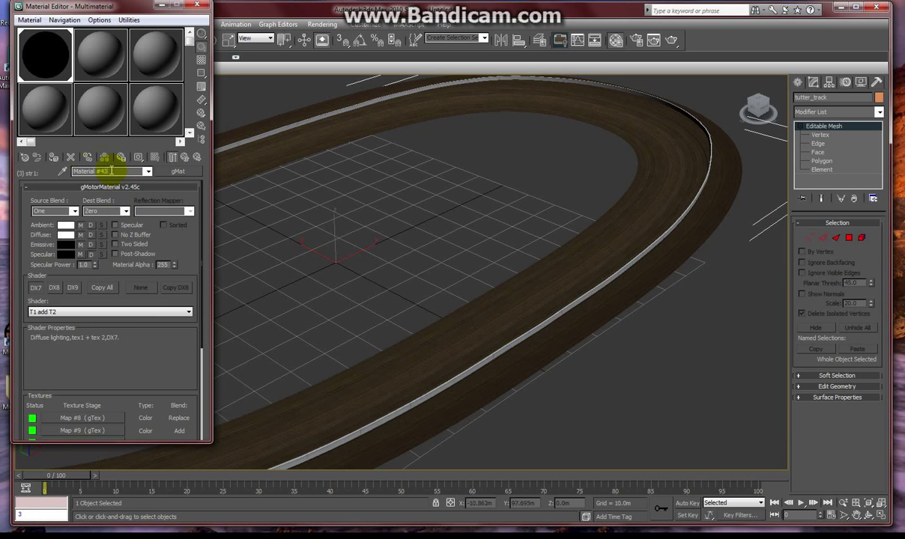
{"action": "left_click_drag", "start_coordinate": [114, 171], "coordinate": [61, 171]}
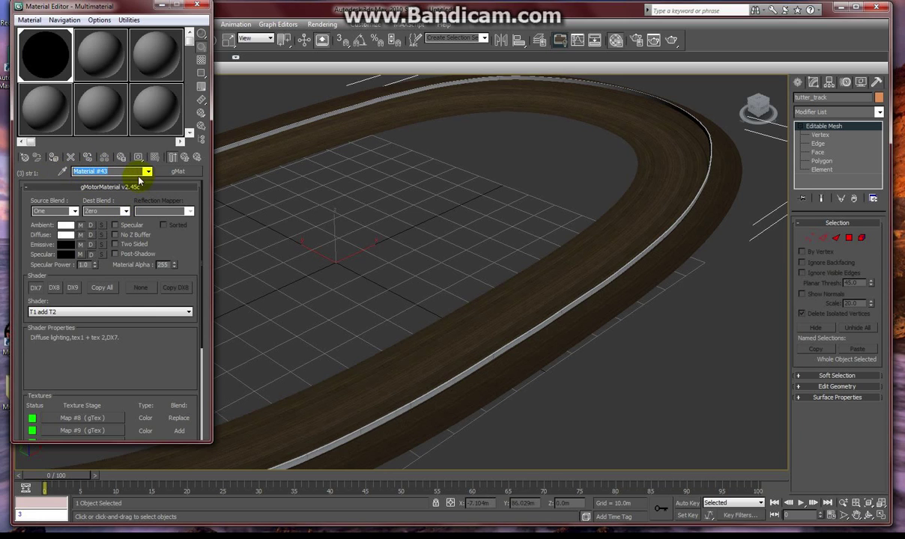
{"action": "key", "text": "ctrl+v"}
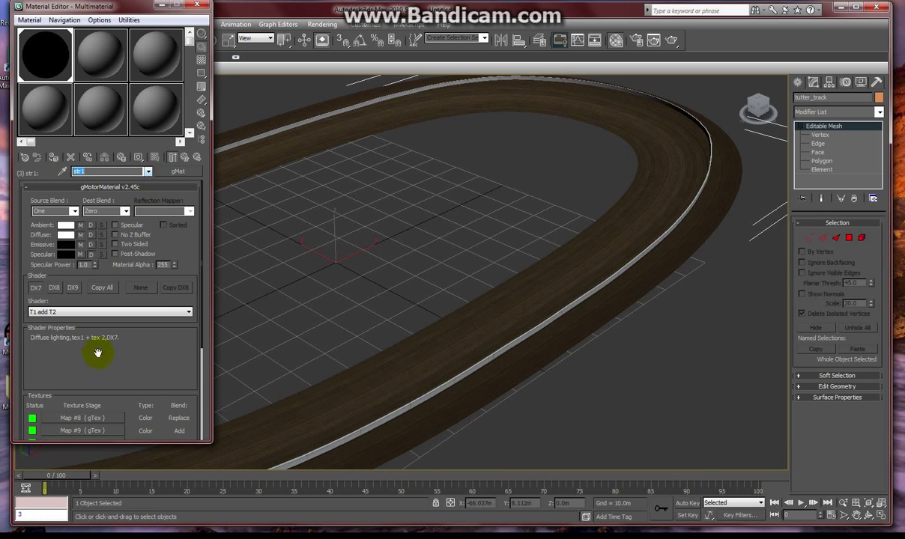
{"action": "scroll", "coordinate": [100, 360], "scroll_direction": "down", "scroll_amount": 1}
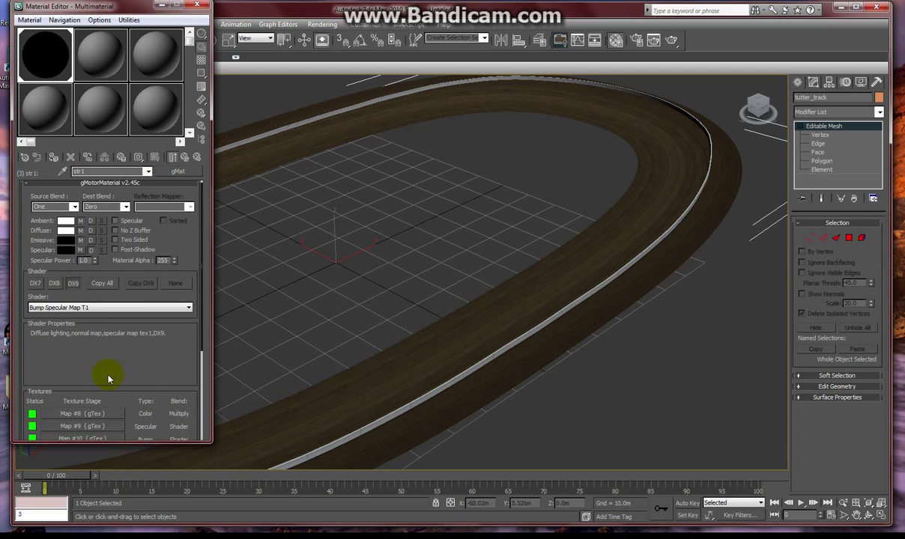
{"action": "scroll", "coordinate": [105, 382], "scroll_direction": "down", "scroll_amount": 2}
{"action": "left_click", "coordinate": [104, 389]}
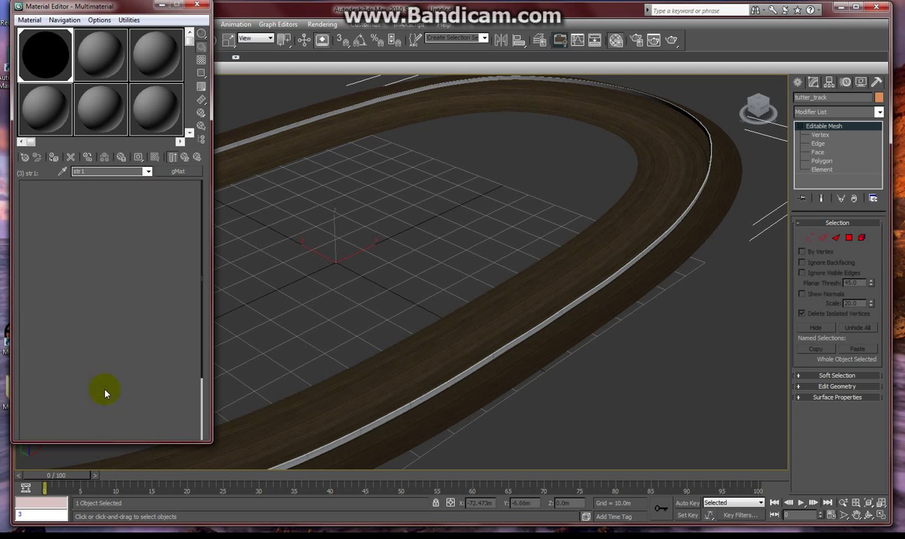
{"action": "left_click", "coordinate": [173, 157]}
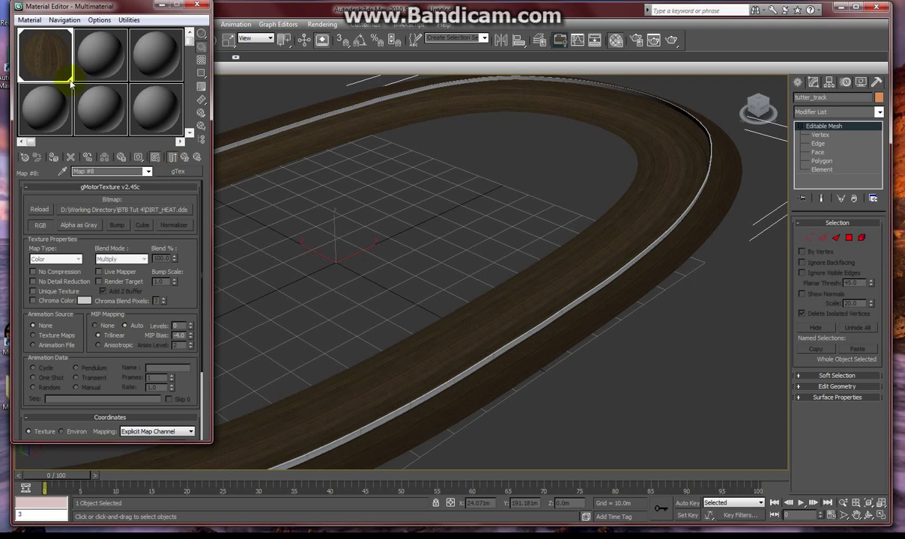
{"action": "left_click", "coordinate": [185, 158]}
{"action": "left_click", "coordinate": [185, 158]}
Rename the slot 4 material str2, open its color map Map #8, and return to the sub-material list
{"action": "double_click", "coordinate": [67, 287]}
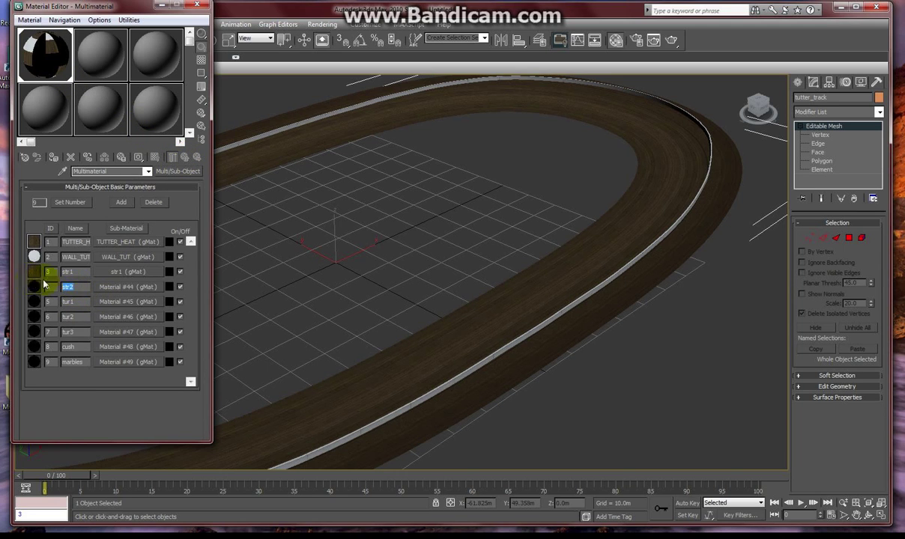
{"action": "left_click", "coordinate": [120, 287]}
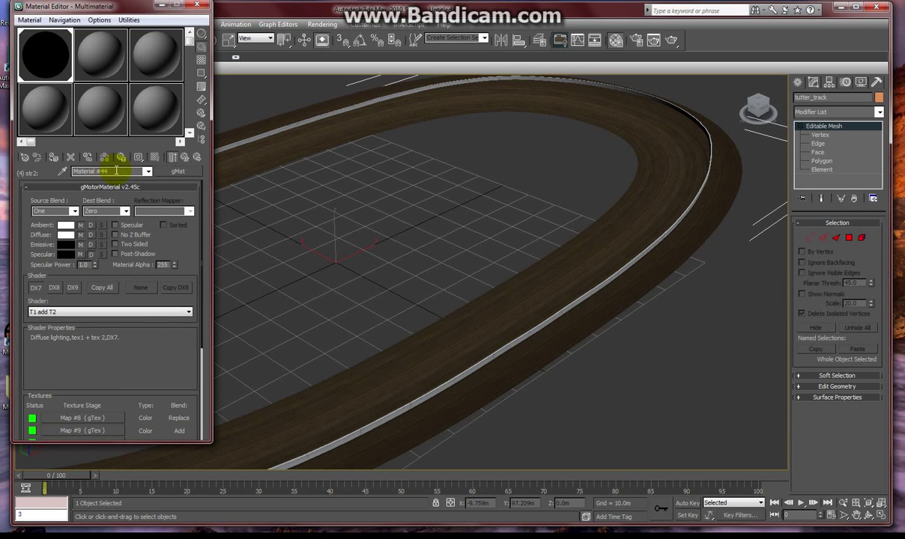
{"action": "left_click", "coordinate": [86, 417]}
{"action": "left_click", "coordinate": [185, 158]}
{"action": "left_click", "coordinate": [185, 158]}
Rename the slot 5 material tur1, switch it to its DX9 shader, and open its color map
{"action": "double_click", "coordinate": [63, 302]}
{"action": "left_click", "coordinate": [119, 302]}
{"action": "left_click_drag", "start_coordinate": [109, 173], "coordinate": [21, 174]}
{"action": "key", "text": "ctrl+v"}
{"action": "left_click", "coordinate": [73, 283]}
{"action": "scroll", "coordinate": [116, 373], "scroll_direction": "down", "scroll_amount": 2}
{"action": "left_click", "coordinate": [116, 372]}
{"action": "left_click", "coordinate": [185, 158]}
Rename the slot 6 material tur2 and switch it to its DX9 shader
{"action": "double_click", "coordinate": [71, 317]}
{"action": "left_click", "coordinate": [126, 317]}
{"action": "left_click_drag", "start_coordinate": [112, 171], "coordinate": [33, 172]}
{"action": "key", "text": "ctrl+v"}
{"action": "left_click", "coordinate": [72, 285]}
{"action": "left_click", "coordinate": [185, 158]}
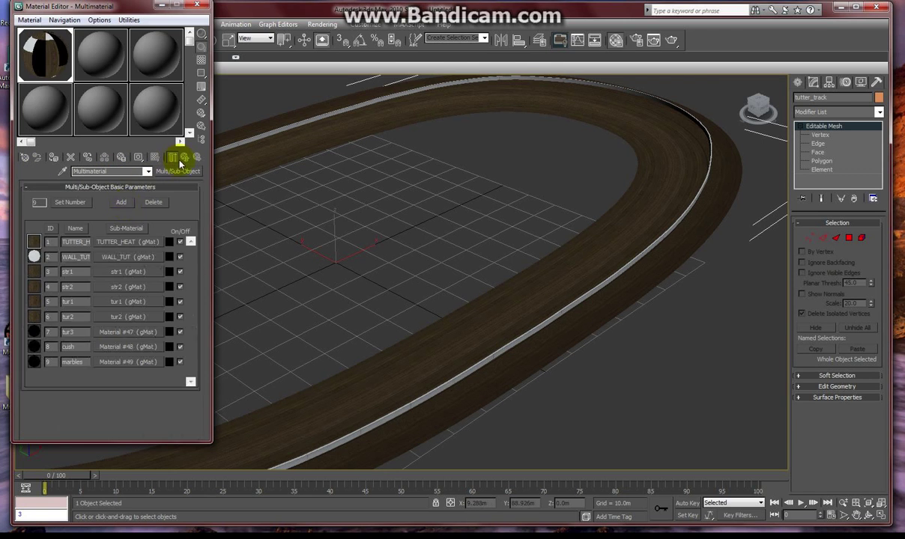
Rename the slot 7 material tur3, switch it to its DX9 shader, and open its color map
{"action": "double_click", "coordinate": [69, 332]}
{"action": "left_click", "coordinate": [131, 332]}
{"action": "left_click_drag", "start_coordinate": [112, 171], "coordinate": [34, 171]}
{"action": "key", "text": "ctrl+v"}
{"action": "left_click", "coordinate": [75, 287]}
{"action": "left_click", "coordinate": [89, 417]}
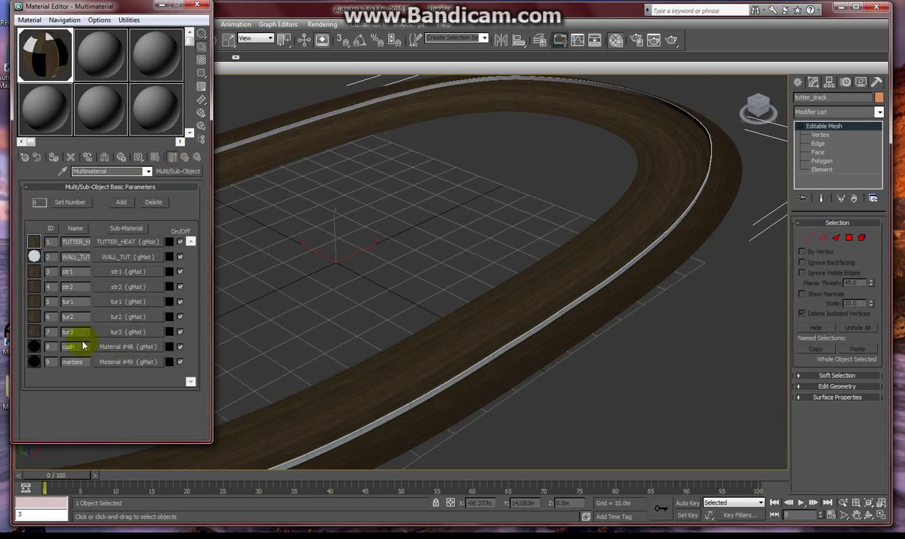
Rename the materials in slots 8 and 9 cush and marbles, and open the cush material's color map
{"action": "left_click", "coordinate": [120, 347]}
{"action": "left_click_drag", "start_coordinate": [116, 173], "coordinate": [73, 172]}
{"action": "type", "text": "cush"}
{"action": "left_click", "coordinate": [91, 312]}
{"action": "left_click", "coordinate": [93, 417]}
{"action": "left_click", "coordinate": [186, 158]}
{"action": "left_click", "coordinate": [186, 158]}
{"action": "left_click", "coordinate": [111, 361]}
{"action": "left_click", "coordinate": [185, 158]}
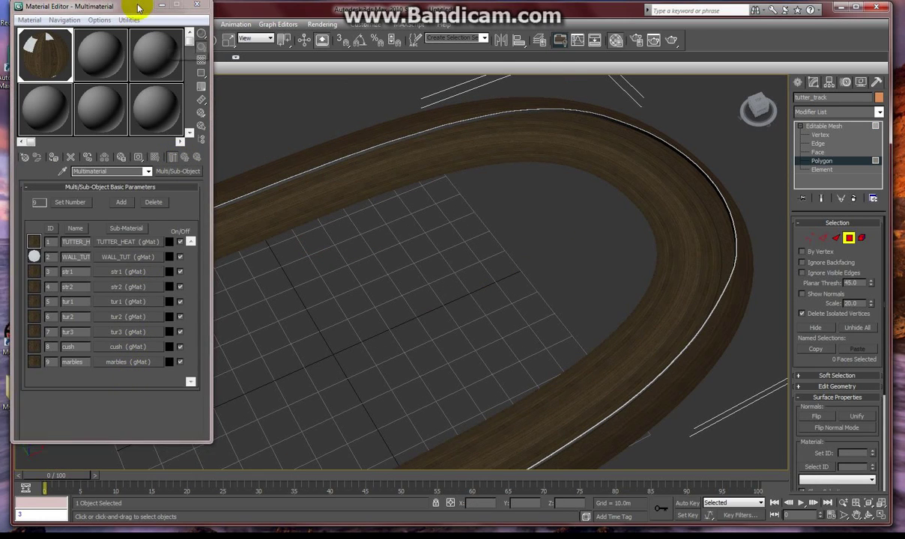
Assign material ID 4 (str2) to all tutter_track polygons, then clear the polygon selection
{"action": "left_click_drag", "start_coordinate": [137, 6], "coordinate": [143, 22]}
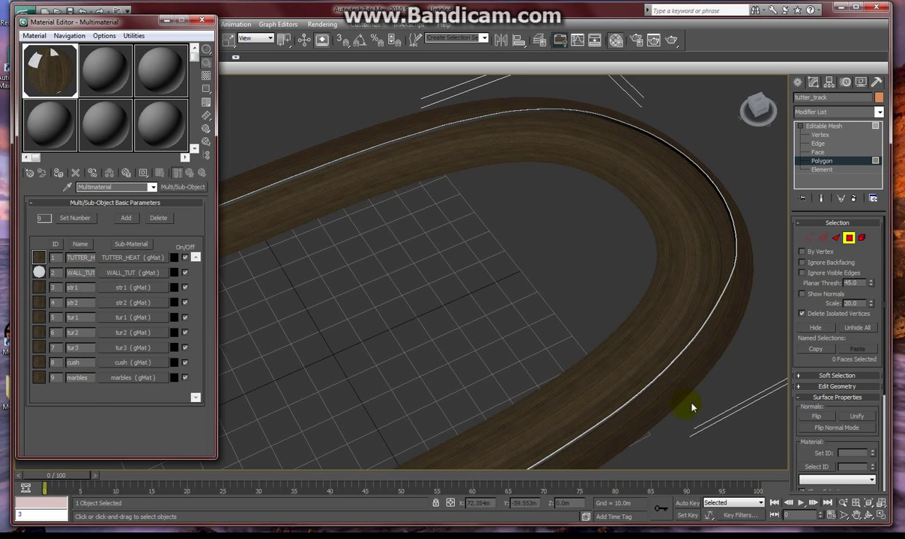
{"action": "left_click", "coordinate": [858, 479]}
{"action": "left_click", "coordinate": [850, 490]}
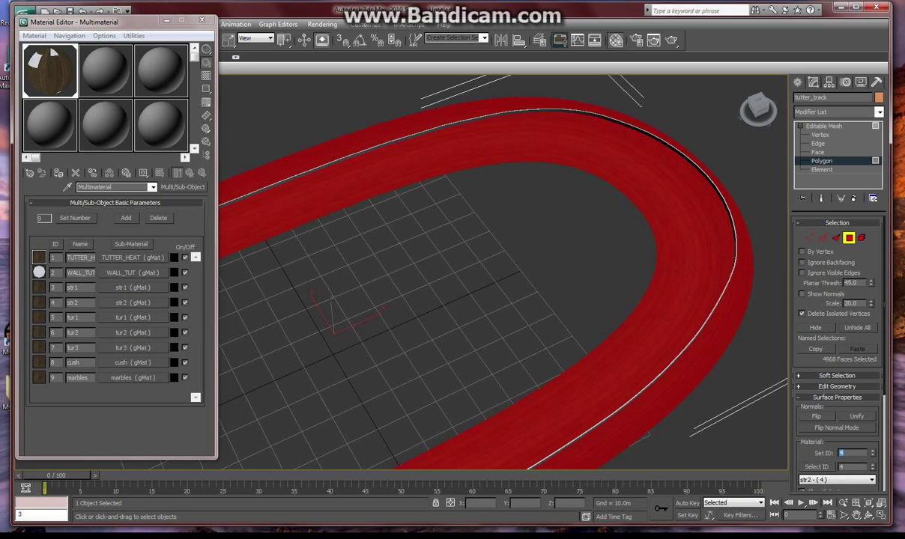
{"action": "left_click", "coordinate": [466, 292]}
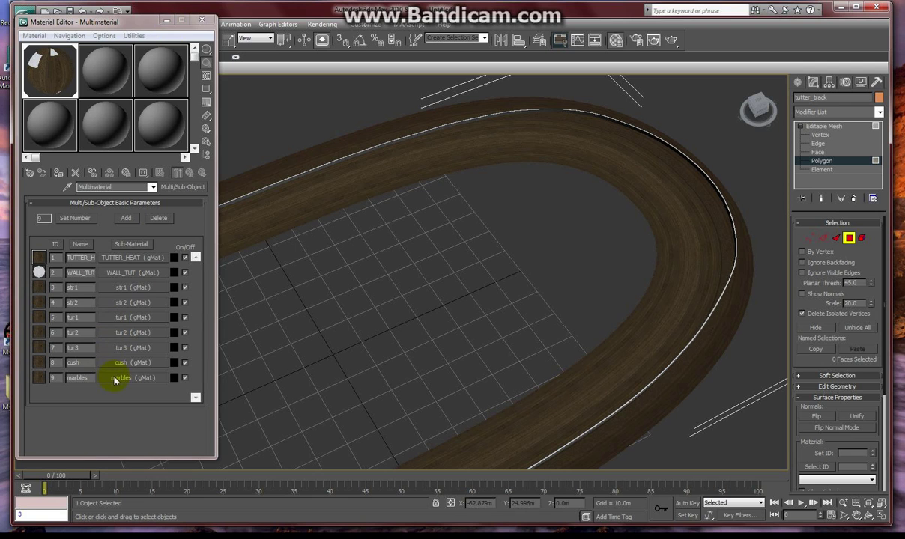
Minimize the Material Editor and select a narrow strip of track polygons in the turn, removing the adjoining polygons from the selection
{"action": "left_click", "coordinate": [167, 20]}
{"action": "middle_click_drag", "start_coordinate": [563, 218], "coordinate": [482, 347], "text": "alt"}
{"action": "scroll", "coordinate": [487, 337], "scroll_direction": "up", "scroll_amount": 8}
{"action": "mouse_move", "coordinate": [429, 247]}
{"action": "left_mouse_down"}
{"action": "mouse_move", "coordinate": [490, 277]}
{"action": "mouse_move", "coordinate": [545, 275]}
{"action": "left_mouse_up"}
{"action": "left_click", "coordinate": [555, 240], "text": "alt"}
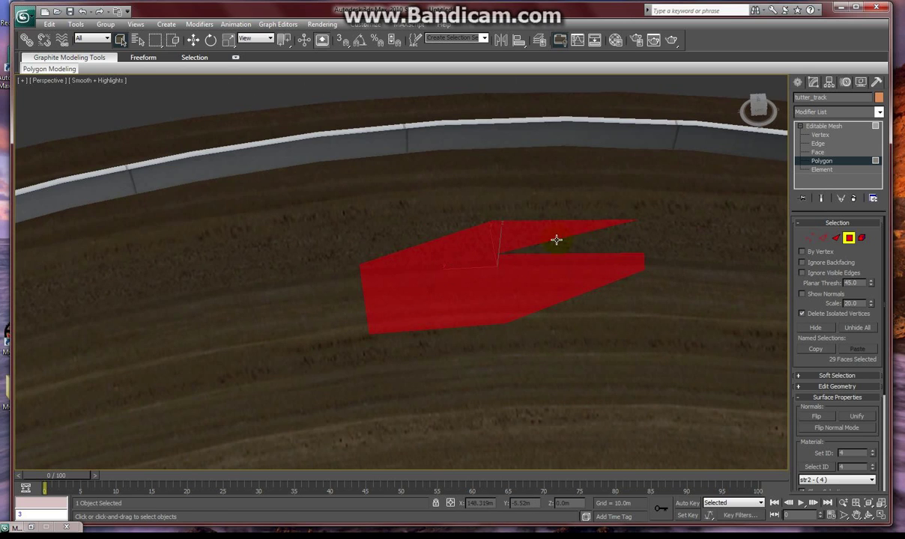
{"action": "left_click", "coordinate": [481, 241], "text": "alt"}
{"action": "left_click", "coordinate": [524, 285], "text": "alt"}
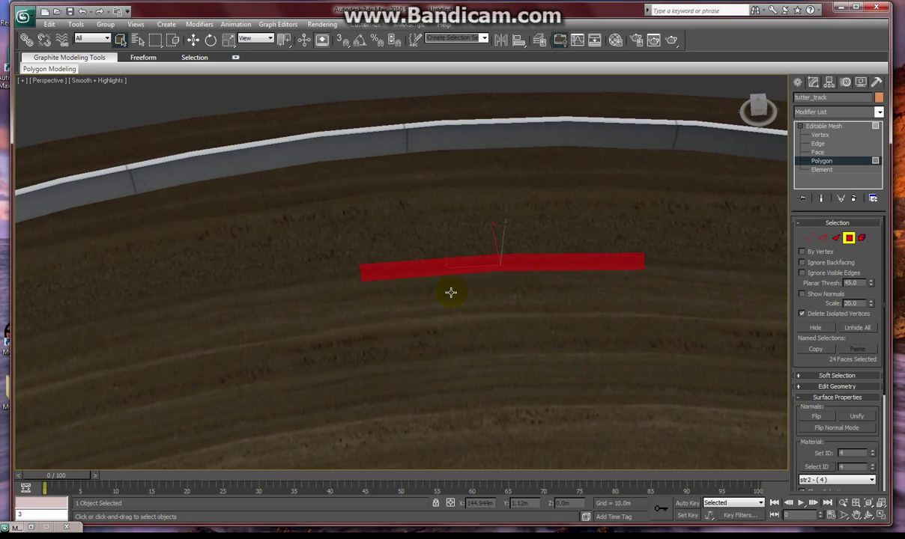
Extend the narrow strip selection along the turn by one more segment, removing the wide adjoining polygons from the selection
{"action": "left_click", "coordinate": [728, 256], "text": "alt"}
{"action": "left_click", "coordinate": [727, 277], "text": "ctrl"}
{"action": "left_click", "coordinate": [692, 289], "text": "alt"}
{"action": "middle_click_drag", "start_coordinate": [678, 332], "coordinate": [497, 290]}
{"action": "left_click", "coordinate": [454, 236], "text": "alt"}
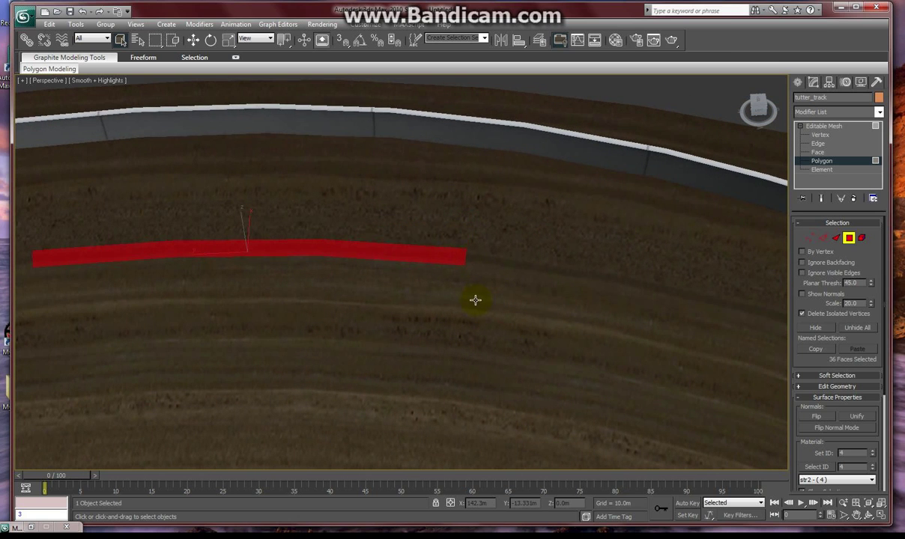
Add the next segments' thin polygons to the strip selection in the perspective view, deselecting the wide polygons beside them
{"action": "scroll", "coordinate": [475, 300], "scroll_direction": "up", "scroll_amount": 5}
{"action": "scroll", "coordinate": [482, 298], "scroll_direction": "down", "scroll_amount": 1}
{"action": "middle_click_drag", "start_coordinate": [555, 280], "coordinate": [442, 264]}
{"action": "left_click", "coordinate": [426, 245], "text": "ctrl"}
{"action": "left_click", "coordinate": [432, 221], "text": "ctrl"}
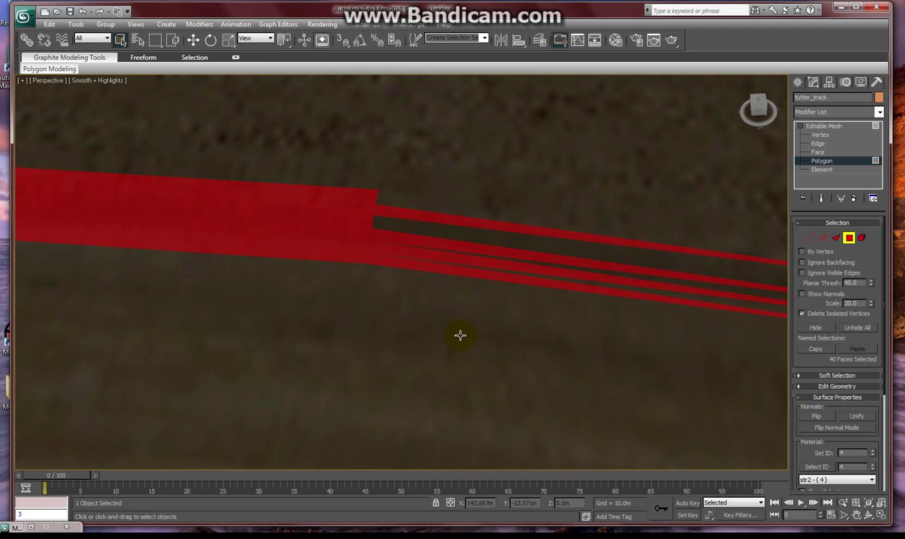
{"action": "scroll", "coordinate": [442, 324], "scroll_direction": "down", "scroll_amount": 4}
{"action": "left_click_drag", "start_coordinate": [424, 212], "coordinate": [437, 275], "text": "ctrl"}
{"action": "left_click", "coordinate": [409, 214], "text": "alt"}
{"action": "left_click", "coordinate": [457, 228], "text": "alt"}
{"action": "left_click", "coordinate": [542, 247], "text": "ctrl"}
{"action": "left_click_drag", "start_coordinate": [541, 247], "coordinate": [549, 281], "text": "ctrl"}
{"action": "left_click", "coordinate": [545, 303], "text": "alt"}
{"action": "left_click", "coordinate": [544, 245], "text": "alt"}
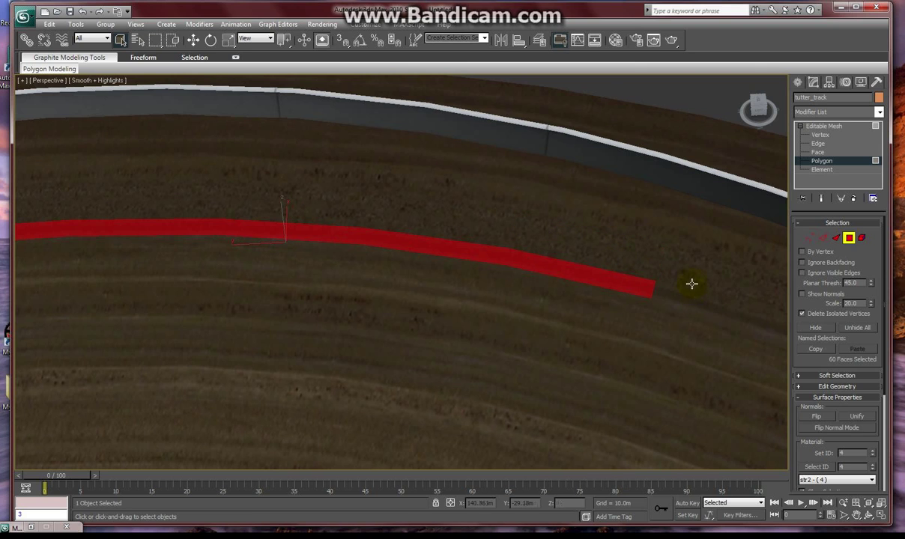
Select one further segment of the narrow strip near the end of the view and drop the neighbouring wide polygons
{"action": "left_click", "coordinate": [695, 328], "text": "ctrl"}
{"action": "left_click", "coordinate": [698, 281], "text": "alt"}
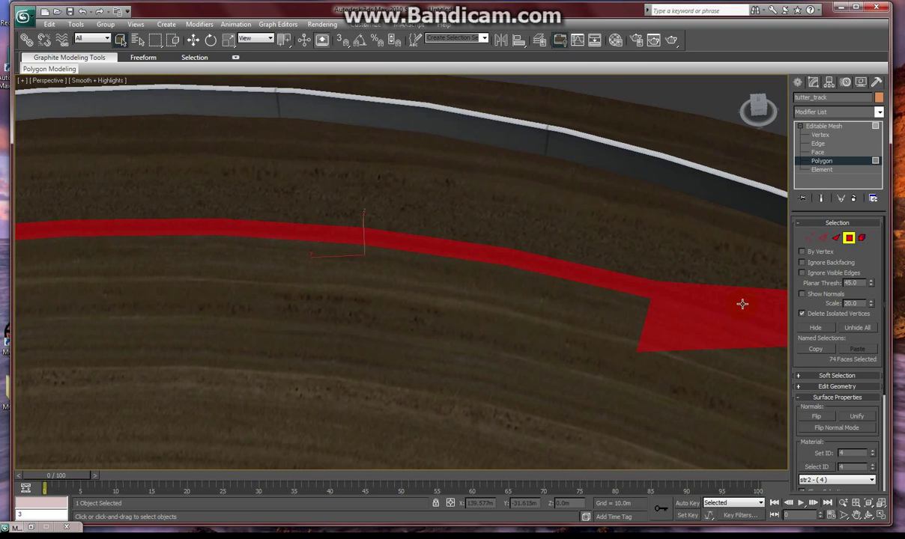
{"action": "left_click", "coordinate": [683, 337], "text": "alt"}
{"action": "middle_click_drag", "start_coordinate": [648, 347], "coordinate": [614, 379]}
{"action": "scroll", "coordinate": [571, 351], "scroll_direction": "down", "scroll_amount": 3}
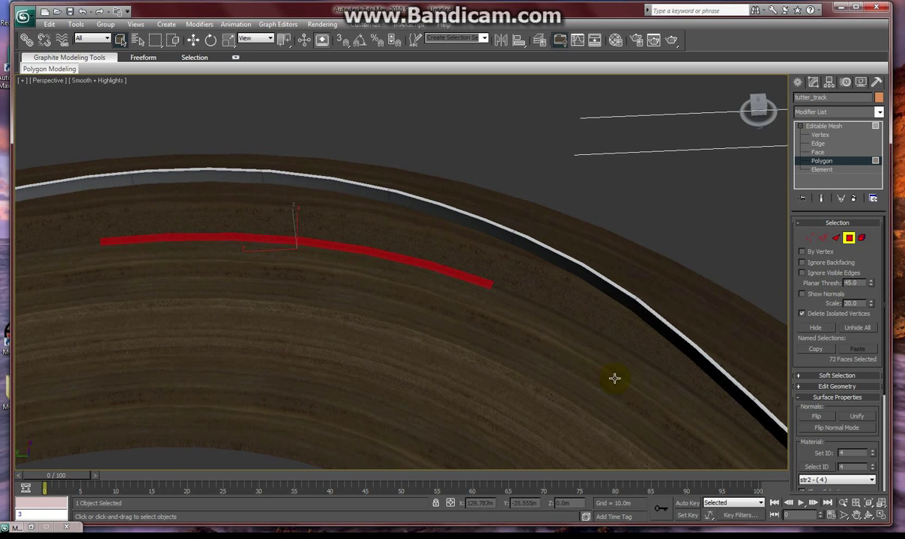
Switch from the perspective view to a maximized Top wireframe view of the track
{"action": "left_click", "coordinate": [881, 516]}
{"action": "left_click", "coordinate": [881, 517]}
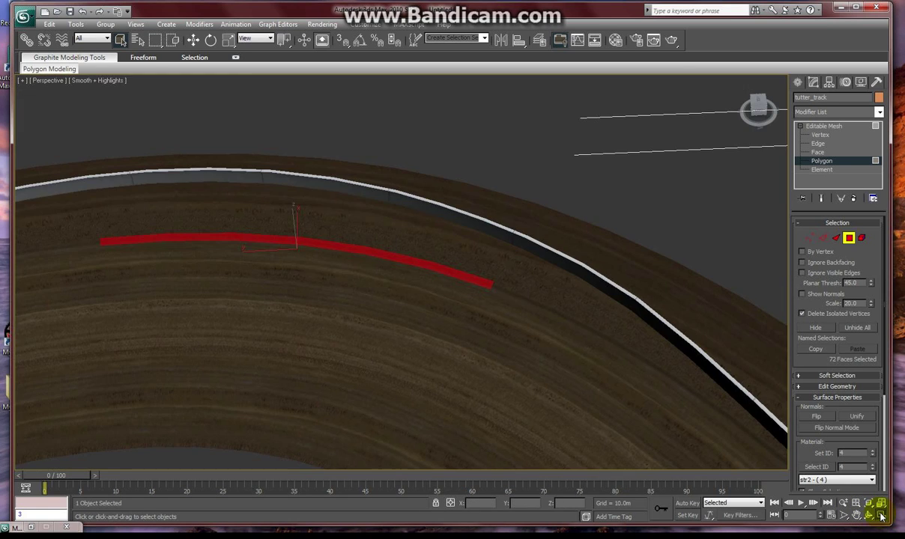
{"action": "left_click", "coordinate": [880, 515]}
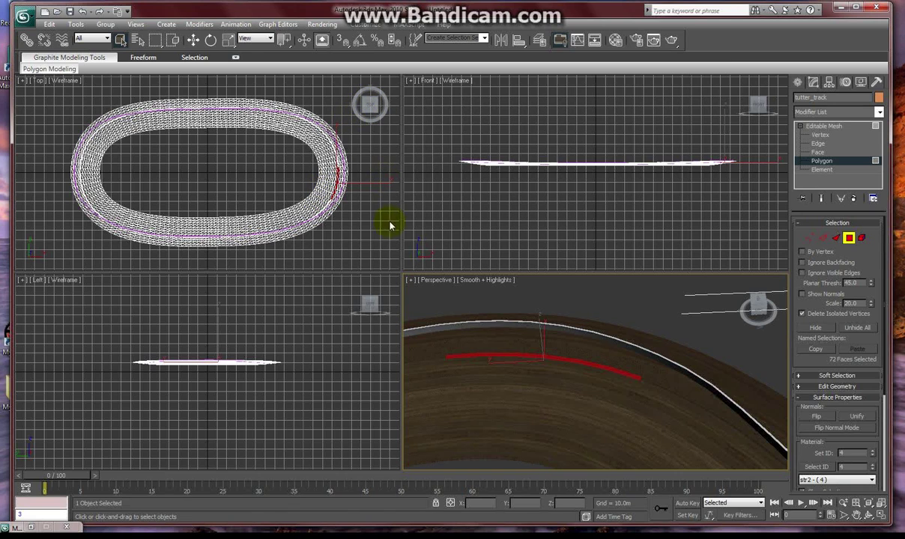
{"action": "middle_click_drag", "start_coordinate": [361, 236], "coordinate": [345, 239]}
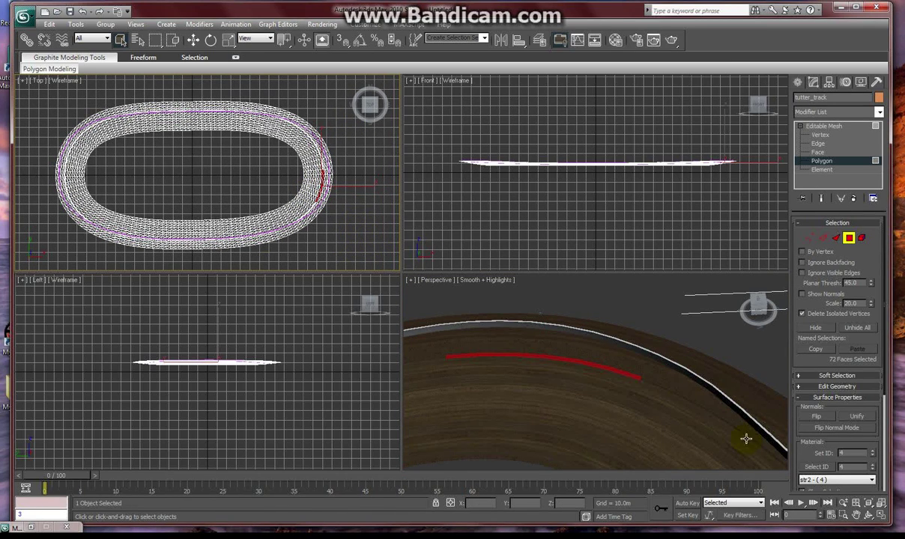
{"action": "left_click", "coordinate": [883, 516]}
Add the next thin strip segments above the current selection in the Top view, removing the stray triangles beside them
{"action": "middle_click_drag", "start_coordinate": [650, 384], "coordinate": [589, 383]}
{"action": "scroll", "coordinate": [588, 382], "scroll_direction": "up", "scroll_amount": 3}
{"action": "scroll", "coordinate": [522, 318], "scroll_direction": "up", "scroll_amount": 4}
{"action": "scroll", "coordinate": [363, 398], "scroll_direction": "up", "scroll_amount": 2}
{"action": "scroll", "coordinate": [352, 307], "scroll_direction": "up", "scroll_amount": 5}
{"action": "left_click", "coordinate": [425, 296], "text": "ctrl"}
{"action": "left_click_drag", "start_coordinate": [425, 292], "coordinate": [431, 297], "text": "ctrl"}
{"action": "left_click", "coordinate": [372, 263], "text": "ctrl"}
{"action": "left_click_drag", "start_coordinate": [352, 140], "coordinate": [370, 149], "text": "ctrl"}
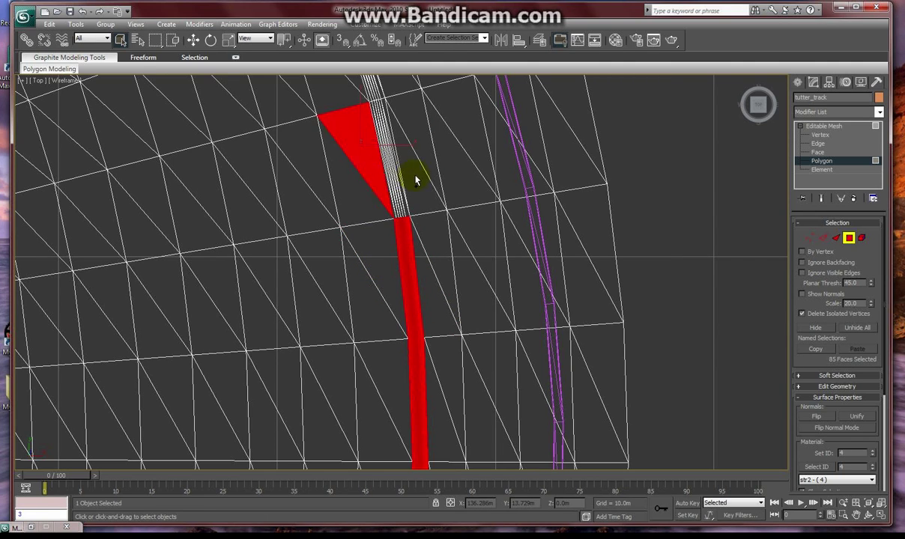
{"action": "left_click", "coordinate": [416, 180], "text": "ctrl"}
{"action": "left_click", "coordinate": [408, 182], "text": "alt"}
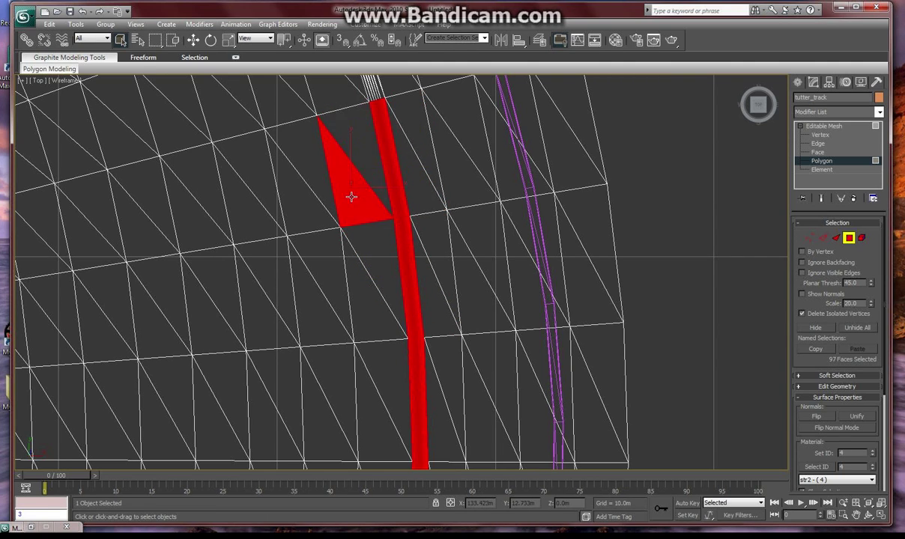
{"action": "left_click", "coordinate": [370, 154], "text": "alt"}
{"action": "left_click", "coordinate": [351, 195], "text": "alt"}
Continue the thin strip selection segment by segment up the turn, deselecting the wide triangle caught beside each one
{"action": "middle_click_drag", "start_coordinate": [352, 196], "coordinate": [398, 414]}
{"action": "left_click_drag", "start_coordinate": [383, 247], "coordinate": [417, 252], "text": "ctrl"}
{"action": "left_click", "coordinate": [365, 250], "text": "alt"}
{"action": "left_click_drag", "start_coordinate": [347, 160], "coordinate": [391, 159], "text": "ctrl"}
{"action": "left_click", "coordinate": [340, 146], "text": "alt"}
{"action": "middle_click_drag", "start_coordinate": [340, 145], "coordinate": [452, 396]}
{"action": "left_click_drag", "start_coordinate": [410, 300], "coordinate": [444, 305], "text": "ctrl"}
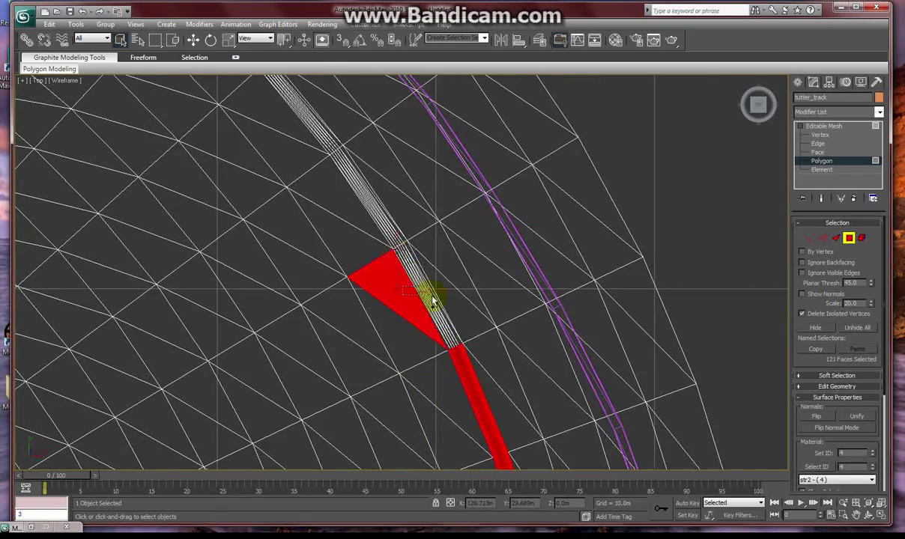
{"action": "left_click", "coordinate": [401, 288], "text": "alt"}
{"action": "left_click_drag", "start_coordinate": [338, 195], "coordinate": [386, 199], "text": "ctrl"}
{"action": "left_click", "coordinate": [334, 192], "text": "alt"}
{"action": "left_click_drag", "start_coordinate": [285, 121], "coordinate": [326, 123], "text": "ctrl"}
{"action": "left_click", "coordinate": [276, 114], "text": "alt"}
Add the remaining thin strip segments toward the upper end of the turn to the selection
{"action": "scroll", "coordinate": [298, 226], "scroll_direction": "down", "scroll_amount": 5}
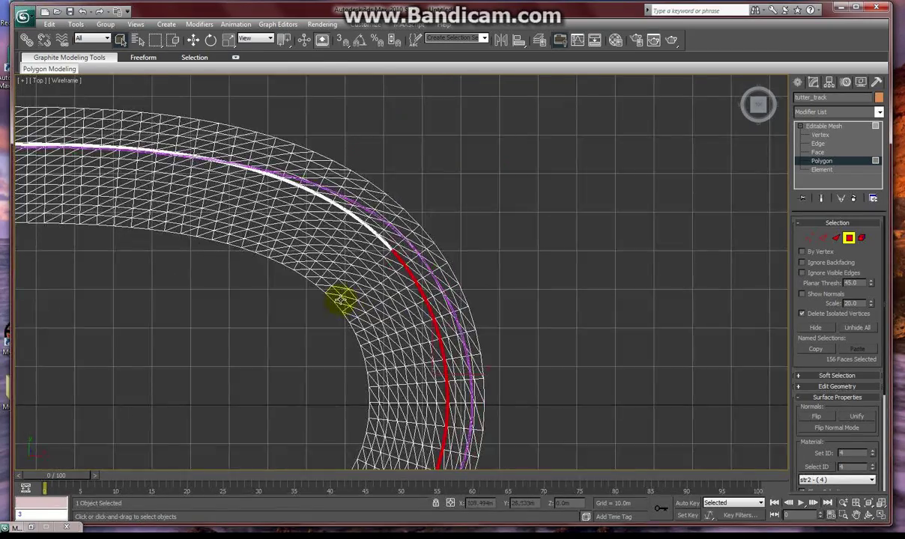
{"action": "scroll", "coordinate": [313, 192], "scroll_direction": "up", "scroll_amount": 4}
{"action": "left_click", "coordinate": [480, 315], "text": "ctrl"}
{"action": "left_click", "coordinate": [438, 281], "text": "ctrl"}
{"action": "left_click", "coordinate": [397, 248], "text": "ctrl"}
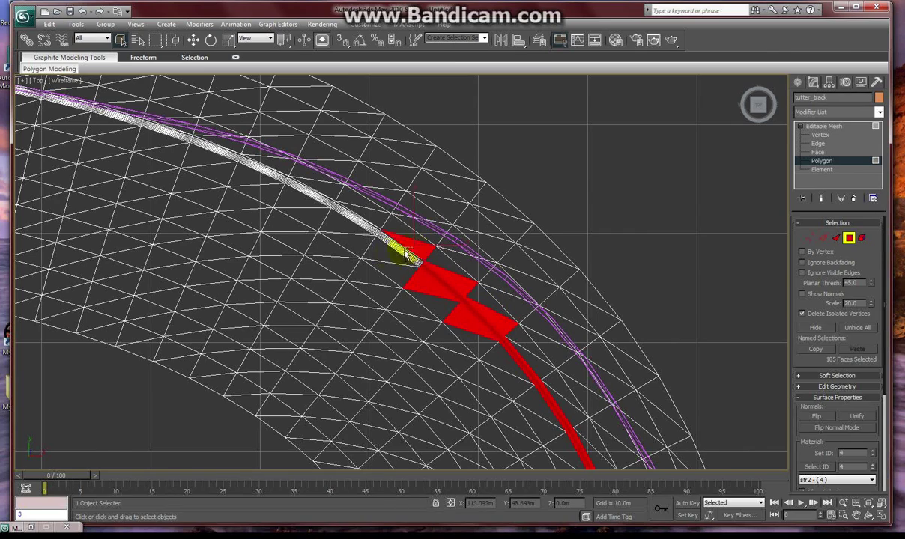
{"action": "left_click", "coordinate": [352, 218], "text": "ctrl"}
{"action": "left_click", "coordinate": [303, 196], "text": "ctrl"}
Remove the wide polygons on both sides of the thin strip from the selection at the turn's upper end
{"action": "left_click", "coordinate": [293, 198], "text": "alt"}
{"action": "left_click", "coordinate": [325, 190], "text": "alt"}
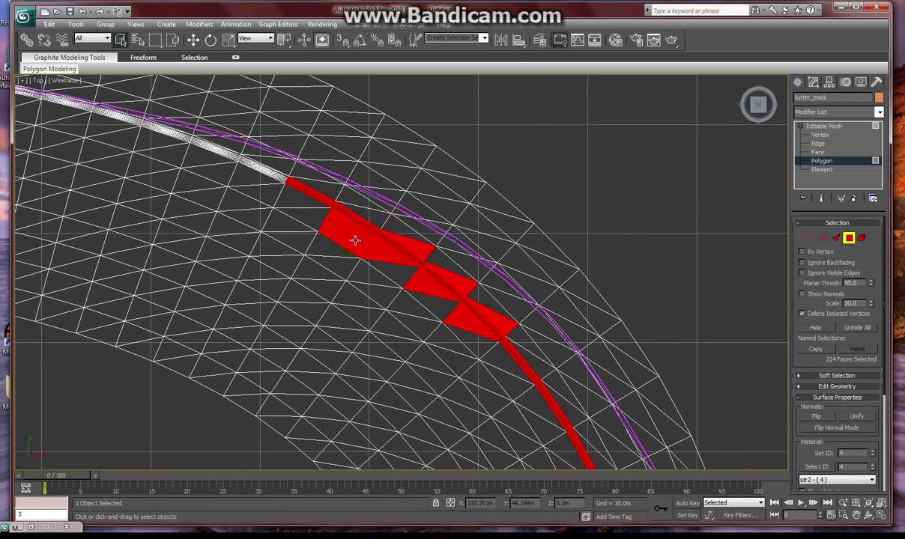
{"action": "left_click", "coordinate": [349, 230], "text": "alt"}
{"action": "left_click", "coordinate": [388, 256], "text": "alt"}
{"action": "left_click", "coordinate": [431, 287], "text": "alt"}
{"action": "left_click", "coordinate": [471, 321], "text": "alt"}
{"action": "left_click", "coordinate": [463, 288], "text": "alt"}
{"action": "left_click", "coordinate": [422, 253], "text": "alt"}
Extend the thin strip selection through the lower end of the turn, leaving out the wide polygons on either side
{"action": "middle_click_drag", "start_coordinate": [424, 296], "coordinate": [418, 278]}
{"action": "scroll", "coordinate": [418, 255], "scroll_direction": "down", "scroll_amount": 4}
{"action": "middle_click_drag", "start_coordinate": [472, 405], "coordinate": [535, 197]}
{"action": "scroll", "coordinate": [535, 157], "scroll_direction": "up", "scroll_amount": 3}
{"action": "middle_click_drag", "start_coordinate": [432, 347], "coordinate": [508, 275]}
{"action": "scroll", "coordinate": [479, 285], "scroll_direction": "down", "scroll_amount": 4}
{"action": "scroll", "coordinate": [532, 238], "scroll_direction": "up", "scroll_amount": 5}
{"action": "left_click", "coordinate": [338, 274], "text": "ctrl"}
{"action": "left_click", "coordinate": [397, 214], "text": "ctrl"}
{"action": "left_click", "coordinate": [452, 143], "text": "ctrl"}
{"action": "left_click", "coordinate": [450, 110], "text": "ctrl"}
{"action": "left_click", "coordinate": [449, 172], "text": "ctrl"}
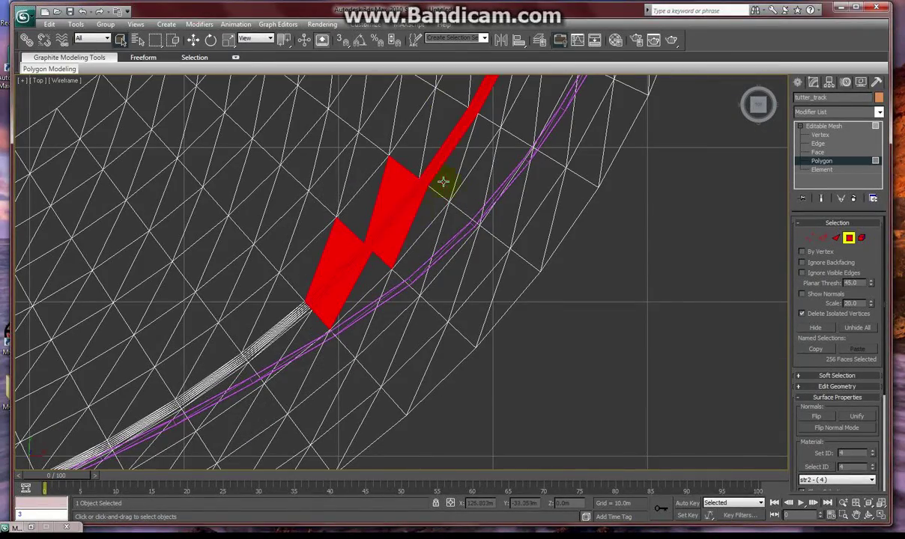
{"action": "left_click", "coordinate": [392, 191], "text": "ctrl"}
{"action": "left_click", "coordinate": [392, 245], "text": "ctrl"}
{"action": "left_click", "coordinate": [341, 292], "text": "ctrl"}
{"action": "left_click", "coordinate": [332, 256], "text": "ctrl"}
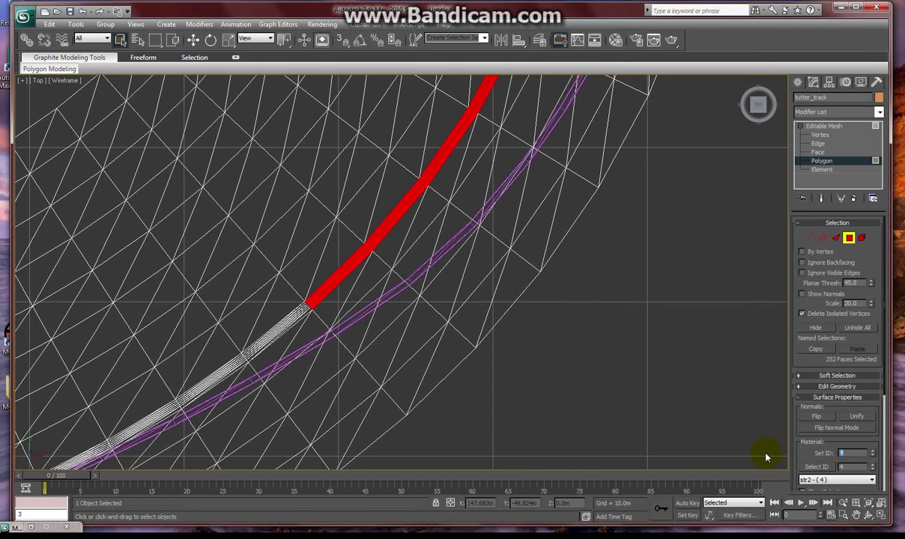
Assign material ID 8 (cush) to the selected strip polygons, then clear the selection
{"action": "type", "text": "8"}
{"action": "key", "text": "Return"}
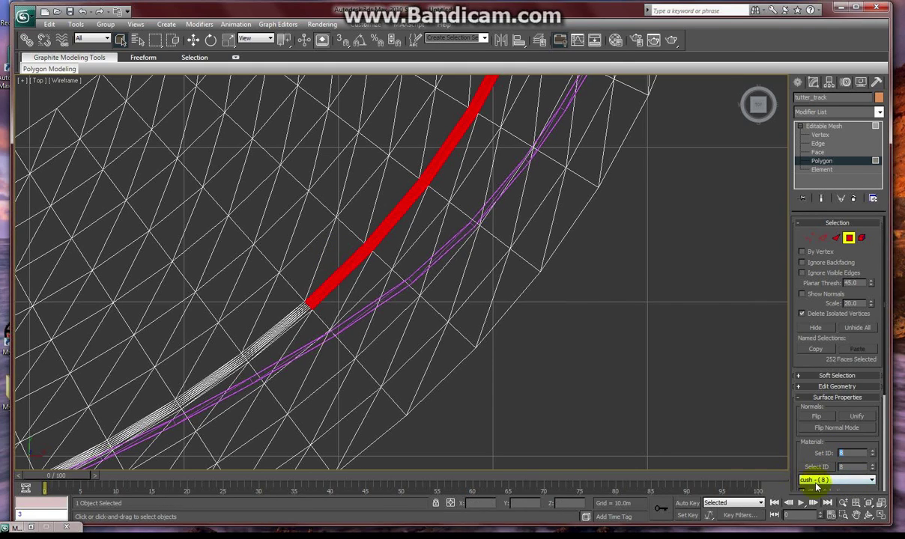
{"action": "left_click", "coordinate": [690, 399]}
{"action": "scroll", "coordinate": [644, 400], "scroll_direction": "down", "scroll_amount": 6}
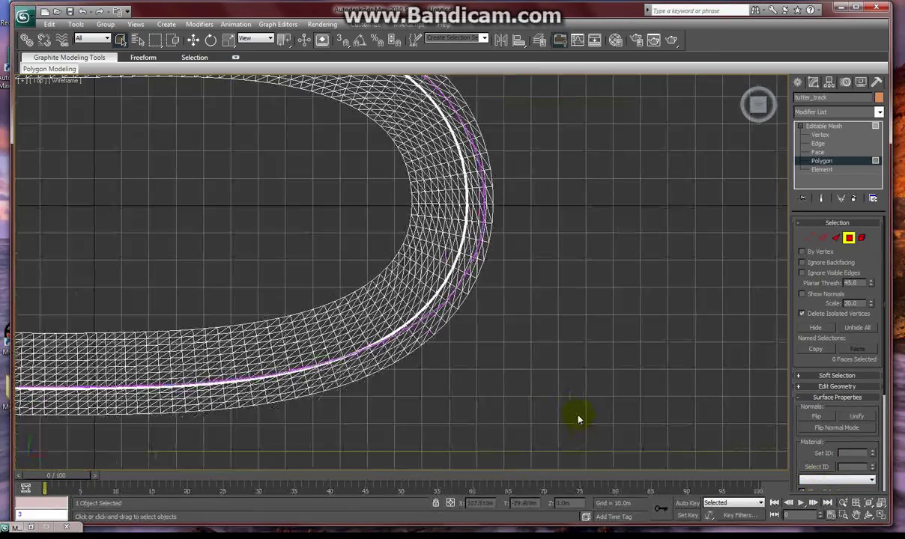
{"action": "middle_click_drag", "start_coordinate": [578, 418], "coordinate": [682, 409]}
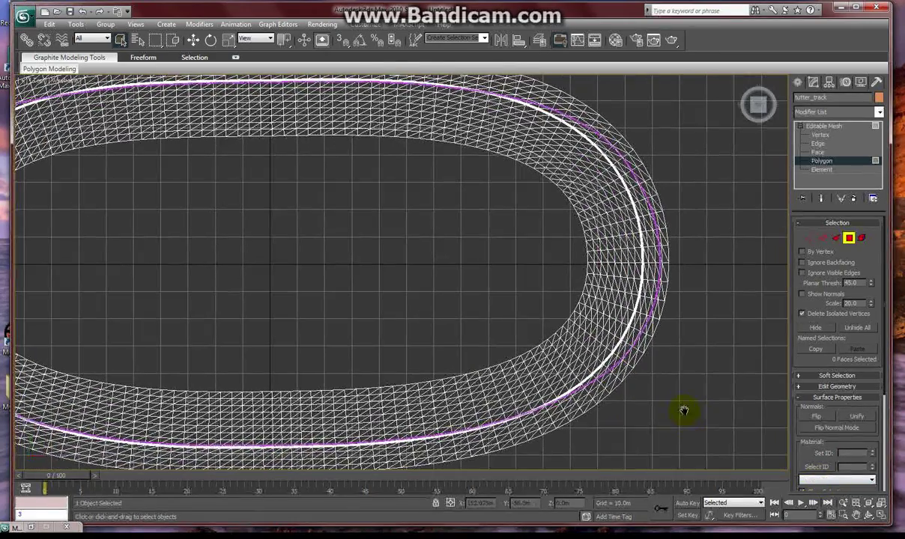
Select the polygons by material name str2 - (4) to check the ID assignment across the track, then clear the selection
{"action": "left_click", "coordinate": [870, 479]}
{"action": "left_click", "coordinate": [830, 492]}
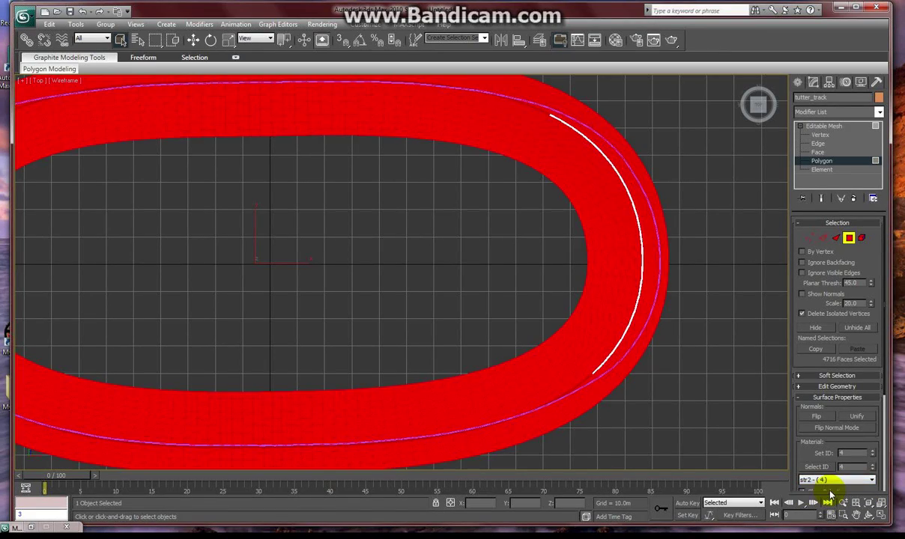
{"action": "scroll", "coordinate": [715, 444], "scroll_direction": "down", "scroll_amount": 5}
{"action": "middle_click_drag", "start_coordinate": [742, 444], "coordinate": [663, 434]}
{"action": "left_click", "coordinate": [869, 480]}
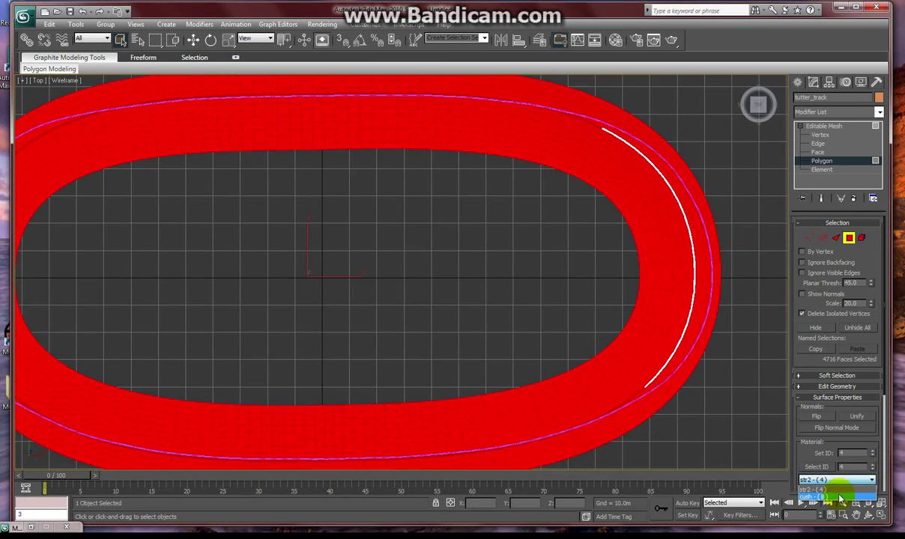
{"action": "left_click", "coordinate": [828, 491]}
{"action": "left_click", "coordinate": [660, 441]}
Select the band of track polygons outside the thin strip along the lower straight
{"action": "scroll", "coordinate": [674, 384], "scroll_direction": "up", "scroll_amount": 5}
{"action": "middle_click_drag", "start_coordinate": [609, 410], "coordinate": [686, 261]}
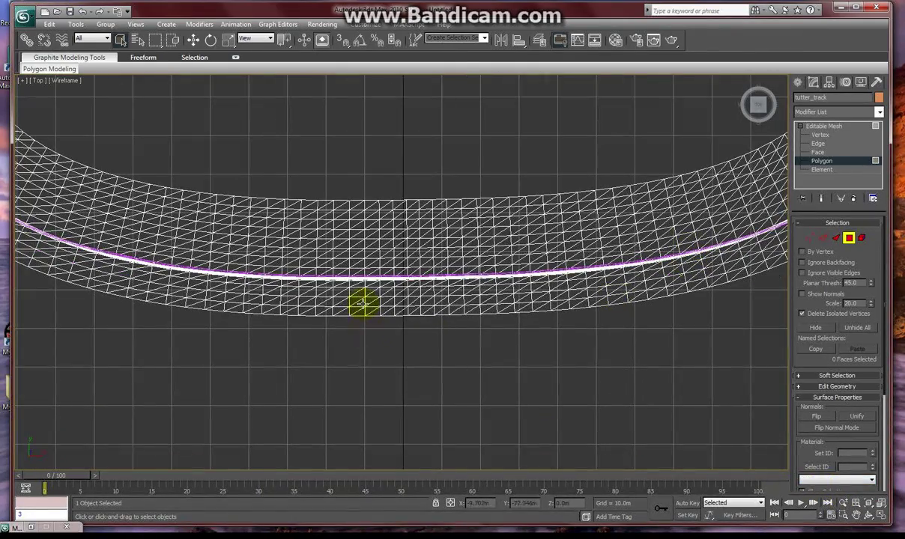
{"action": "left_click_drag", "start_coordinate": [249, 286], "coordinate": [479, 314]}
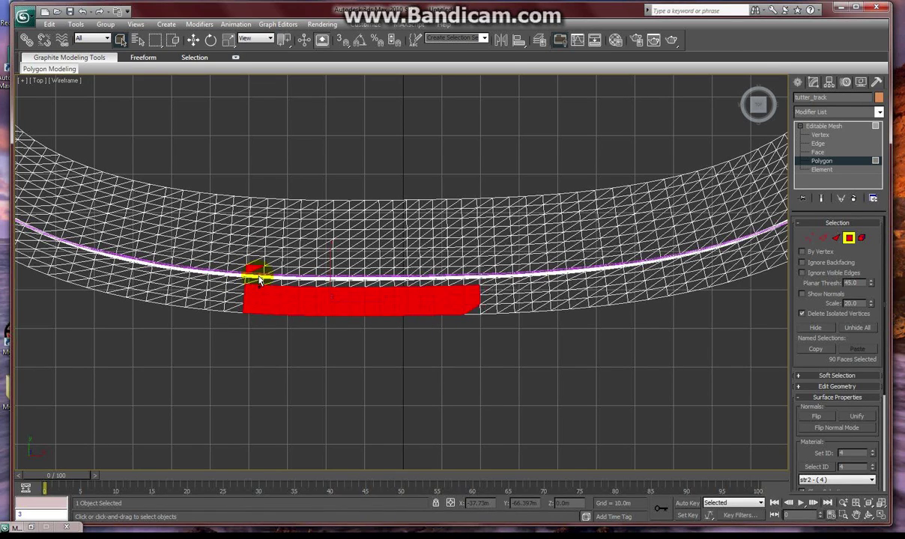
{"action": "left_click", "coordinate": [268, 343]}
{"action": "mouse_move", "coordinate": [249, 277]}
{"action": "left_mouse_down"}
{"action": "mouse_move", "coordinate": [464, 307]}
{"action": "mouse_move", "coordinate": [561, 340]}
{"action": "left_mouse_up"}
{"action": "middle_click_drag", "start_coordinate": [567, 352], "coordinate": [323, 343], "text": "alt"}
{"action": "left_click_drag", "start_coordinate": [323, 289], "coordinate": [461, 337], "text": "ctrl"}
{"action": "middle_click_drag", "start_coordinate": [460, 337], "coordinate": [346, 362]}
Extend the outer band selection from the straight into the first turn
{"action": "left_click_drag", "start_coordinate": [374, 292], "coordinate": [434, 339], "text": "ctrl"}
{"action": "left_click_drag", "start_coordinate": [397, 297], "coordinate": [440, 357], "text": "ctrl"}
{"action": "left_click_drag", "start_coordinate": [441, 303], "coordinate": [537, 358], "text": "ctrl"}
{"action": "middle_click_drag", "start_coordinate": [537, 358], "coordinate": [323, 324]}
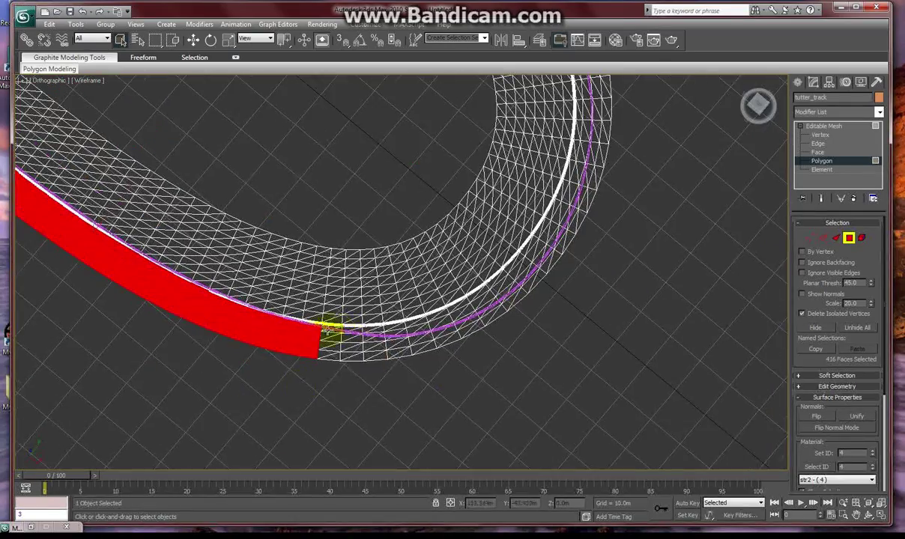
{"action": "mouse_move", "coordinate": [323, 324]}
{"action": "left_mouse_down", "text": "ctrl"}
{"action": "mouse_move", "coordinate": [390, 370]}
{"action": "mouse_move", "coordinate": [501, 372]}
{"action": "left_mouse_up", "text": "ctrl"}
{"action": "middle_click_drag", "start_coordinate": [501, 372], "coordinate": [270, 322]}
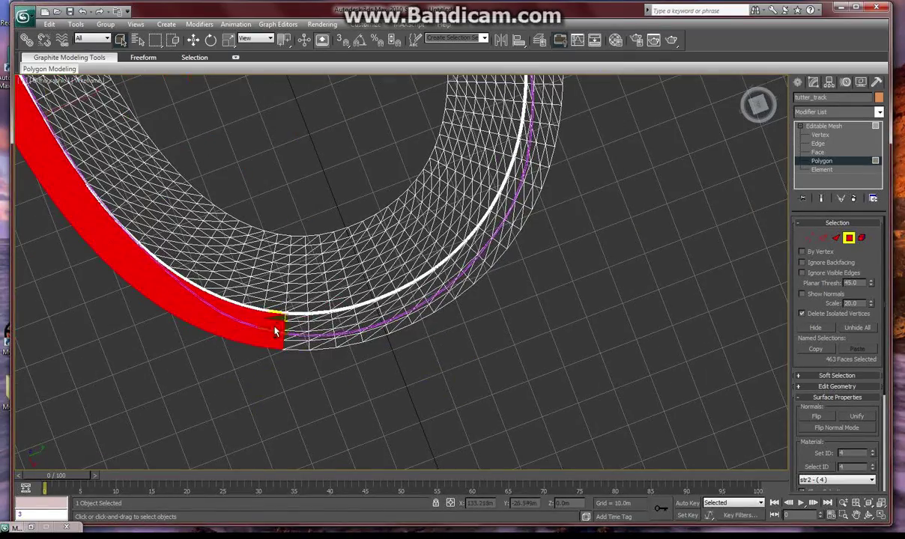
Add the outer band polygons around the rest of the first turn to the selection, rotating the view to follow the curve
{"action": "left_click_drag", "start_coordinate": [275, 331], "coordinate": [389, 299], "text": "ctrl"}
{"action": "middle_click_drag", "start_coordinate": [390, 299], "coordinate": [320, 313], "text": "alt"}
{"action": "mouse_move", "coordinate": [397, 357]}
{"action": "left_mouse_down", "text": "ctrl"}
{"action": "mouse_move", "coordinate": [432, 318]}
{"action": "mouse_move", "coordinate": [511, 281]}
{"action": "left_mouse_up", "text": "ctrl"}
{"action": "middle_click_drag", "start_coordinate": [511, 281], "coordinate": [308, 337], "text": "alt"}
{"action": "left_click_drag", "start_coordinate": [309, 337], "coordinate": [319, 341], "text": "ctrl"}
{"action": "middle_click_drag", "start_coordinate": [319, 341], "coordinate": [383, 341], "text": "alt"}
{"action": "left_click_drag", "start_coordinate": [382, 340], "coordinate": [391, 318], "text": "ctrl"}
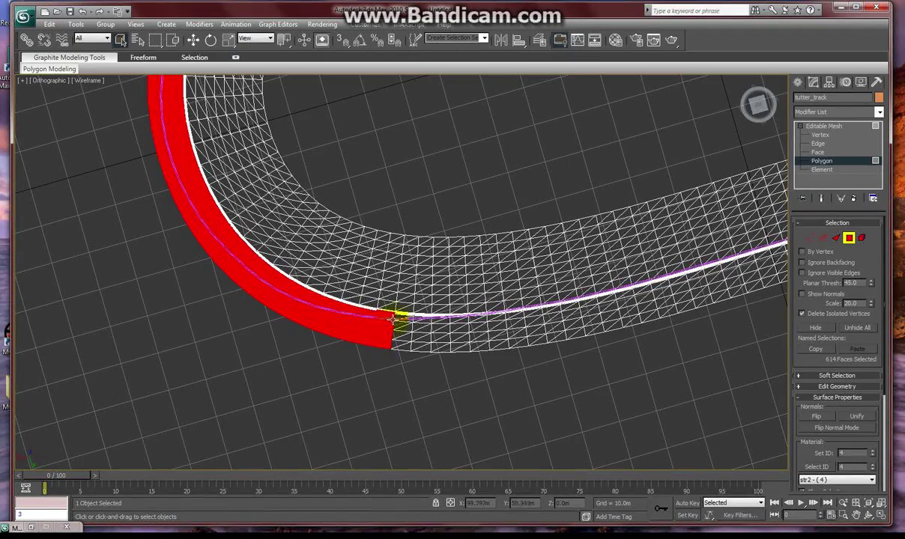
Continue the outer band selection out of the turn along the opposite straight, deselecting the polygons caught inside the strip
{"action": "scroll", "coordinate": [357, 330], "scroll_direction": "up", "scroll_amount": 3}
{"action": "left_click", "coordinate": [360, 362], "text": "alt"}
{"action": "mouse_move", "coordinate": [369, 360]}
{"action": "left_mouse_down", "text": "ctrl"}
{"action": "mouse_move", "coordinate": [561, 389]}
{"action": "mouse_move", "coordinate": [683, 447]}
{"action": "left_mouse_up", "text": "ctrl"}
{"action": "left_click_drag", "start_coordinate": [684, 346], "coordinate": [722, 410], "text": "ctrl"}
{"action": "middle_click_drag", "start_coordinate": [730, 408], "coordinate": [329, 382]}
{"action": "middle_click_drag", "start_coordinate": [330, 382], "coordinate": [210, 371], "text": "alt"}
{"action": "mouse_move", "coordinate": [92, 320]}
{"action": "left_mouse_down", "text": "ctrl"}
{"action": "mouse_move", "coordinate": [475, 395]}
{"action": "mouse_move", "coordinate": [794, 440]}
{"action": "left_mouse_up", "text": "ctrl"}
{"action": "left_click", "coordinate": [80, 374], "text": "ctrl"}
Add the outer band polygons from the end of the opposite straight up to the second turn
{"action": "middle_click_drag", "start_coordinate": [592, 455], "coordinate": [422, 345]}
{"action": "scroll", "coordinate": [431, 340], "scroll_direction": "down", "scroll_amount": 5}
{"action": "scroll", "coordinate": [438, 333], "scroll_direction": "up", "scroll_amount": 4}
{"action": "middle_click_drag", "start_coordinate": [350, 195], "coordinate": [482, 217]}
{"action": "left_click_drag", "start_coordinate": [377, 385], "coordinate": [451, 436], "text": "ctrl"}
{"action": "middle_click_drag", "start_coordinate": [380, 388], "coordinate": [555, 451], "text": "alt"}
{"action": "left_click_drag", "start_coordinate": [447, 384], "coordinate": [536, 444], "text": "ctrl"}
{"action": "middle_click_drag", "start_coordinate": [569, 454], "coordinate": [797, 441]}
{"action": "left_click_drag", "start_coordinate": [516, 377], "coordinate": [560, 425], "text": "ctrl"}
{"action": "left_click_drag", "start_coordinate": [568, 421], "coordinate": [605, 397], "text": "ctrl"}
{"action": "left_click", "coordinate": [610, 399], "text": "ctrl"}
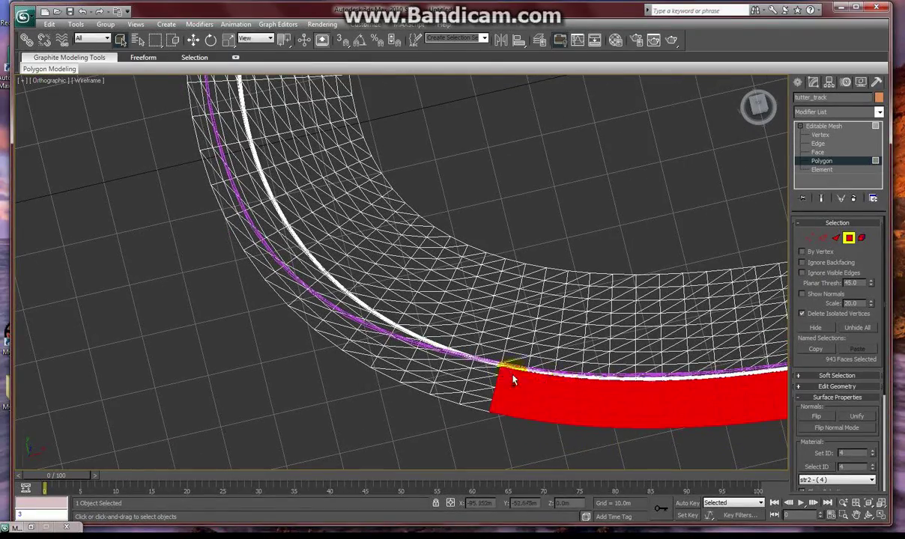
Extend the outer band selection through the entry of the second turn, up to the thin strip
{"action": "middle_click_drag", "start_coordinate": [508, 383], "coordinate": [551, 386], "text": "alt"}
{"action": "left_click", "coordinate": [397, 366], "text": "ctrl"}
{"action": "left_click_drag", "start_coordinate": [400, 375], "coordinate": [519, 433], "text": "ctrl"}
{"action": "left_click", "coordinate": [365, 360], "text": "ctrl"}
{"action": "scroll", "coordinate": [382, 378], "scroll_direction": "up", "scroll_amount": 4}
{"action": "scroll", "coordinate": [417, 378], "scroll_direction": "down", "scroll_amount": 4}
{"action": "middle_click_drag", "start_coordinate": [417, 375], "coordinate": [453, 372], "text": "alt"}
{"action": "left_click", "coordinate": [413, 303], "text": "ctrl"}
{"action": "left_click_drag", "start_coordinate": [414, 304], "coordinate": [483, 346], "text": "ctrl"}
{"action": "left_click_drag", "start_coordinate": [343, 322], "coordinate": [344, 325], "text": "ctrl"}
Extend the outer band polygon selection past the thin strip and into the second turn
{"action": "middle_click_drag", "start_coordinate": [376, 342], "coordinate": [480, 356], "text": "alt"}
{"action": "left_click", "coordinate": [507, 330], "text": "ctrl"}
{"action": "left_click_drag", "start_coordinate": [507, 330], "coordinate": [354, 346], "text": "ctrl"}
{"action": "left_click_drag", "start_coordinate": [428, 322], "coordinate": [397, 314], "text": "ctrl"}
{"action": "middle_click_drag", "start_coordinate": [429, 374], "coordinate": [458, 383], "text": "alt"}
{"action": "scroll", "coordinate": [398, 305], "scroll_direction": "up", "scroll_amount": 5}
{"action": "left_click", "coordinate": [298, 280], "text": "ctrl"}
{"action": "left_click", "coordinate": [219, 257], "text": "ctrl"}
{"action": "left_click_drag", "start_coordinate": [75, 254], "coordinate": [123, 321], "text": "ctrl"}
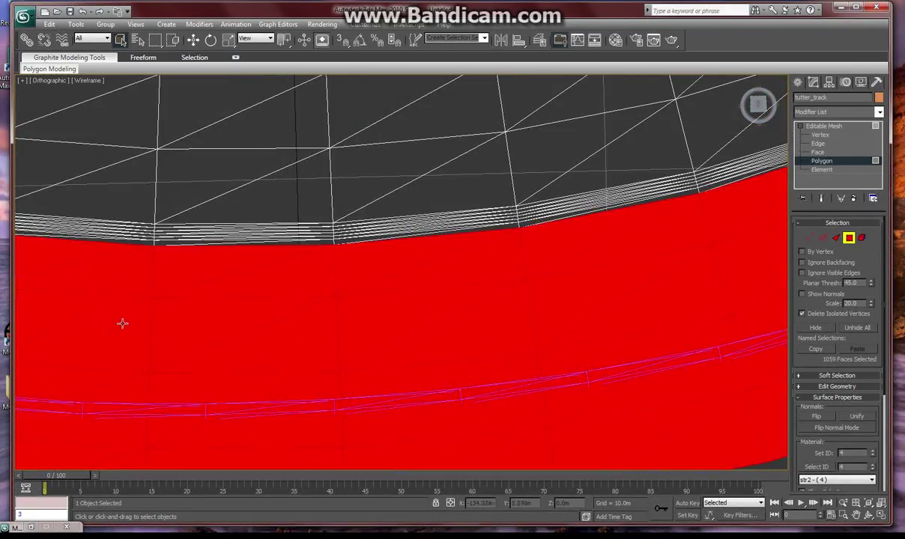
Add the outer band polygons around the middle of the second turn to the selection, following the curve outside the strip
{"action": "scroll", "coordinate": [123, 321], "scroll_direction": "down", "scroll_amount": 5}
{"action": "middle_click_drag", "start_coordinate": [123, 321], "coordinate": [337, 315], "text": "alt"}
{"action": "left_click_drag", "start_coordinate": [339, 315], "coordinate": [434, 325], "text": "ctrl"}
{"action": "middle_click_drag", "start_coordinate": [434, 325], "coordinate": [540, 363], "text": "alt"}
{"action": "left_click_drag", "start_coordinate": [448, 301], "coordinate": [511, 376], "text": "ctrl"}
{"action": "middle_click_drag", "start_coordinate": [368, 377], "coordinate": [374, 329], "text": "alt"}
{"action": "left_click_drag", "start_coordinate": [322, 302], "coordinate": [386, 376], "text": "ctrl"}
{"action": "middle_click_drag", "start_coordinate": [250, 297], "coordinate": [478, 359], "text": "alt"}
{"action": "left_click_drag", "start_coordinate": [407, 305], "coordinate": [514, 428], "text": "ctrl"}
{"action": "middle_click_drag", "start_coordinate": [489, 355], "coordinate": [397, 337]}
{"action": "scroll", "coordinate": [398, 337], "scroll_direction": "up", "scroll_amount": 5}
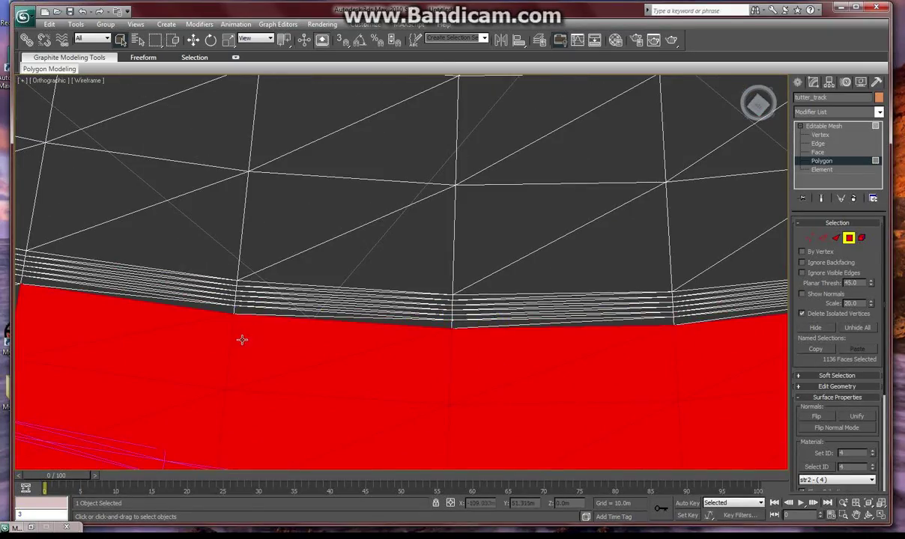
Complete the outer band selection out of the second turn, set its material ID to 9, and clear the selection
{"action": "scroll", "coordinate": [391, 353], "scroll_direction": "down", "scroll_amount": 6}
{"action": "left_click_drag", "start_coordinate": [357, 344], "coordinate": [416, 384], "text": "ctrl"}
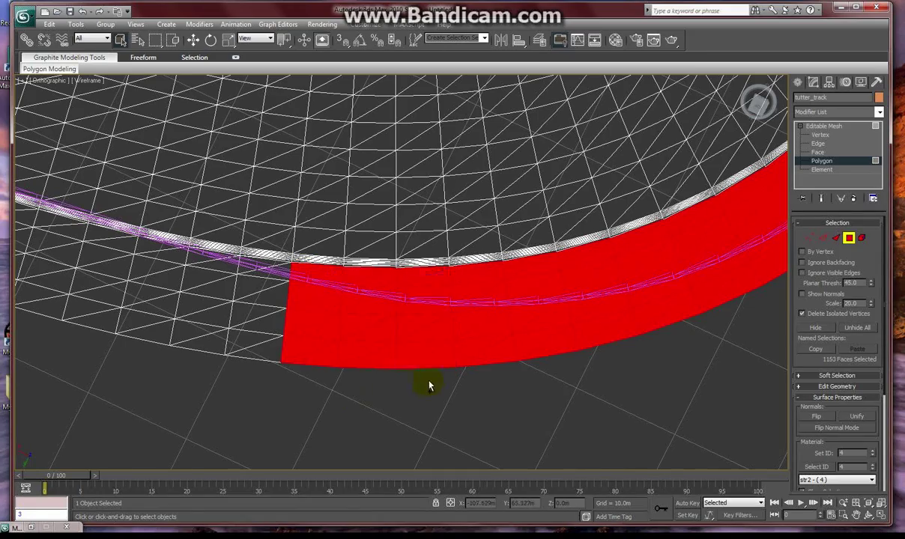
{"action": "middle_click_drag", "start_coordinate": [416, 383], "coordinate": [506, 344], "text": "alt"}
{"action": "left_click_drag", "start_coordinate": [343, 216], "coordinate": [517, 341], "text": "ctrl"}
{"action": "middle_click_drag", "start_coordinate": [301, 365], "coordinate": [249, 209], "text": "alt"}
{"action": "left_click", "coordinate": [330, 268], "text": "ctrl"}
{"action": "left_click_drag", "start_coordinate": [369, 223], "coordinate": [142, 279], "text": "ctrl"}
{"action": "left_click", "coordinate": [520, 238], "text": "ctrl"}
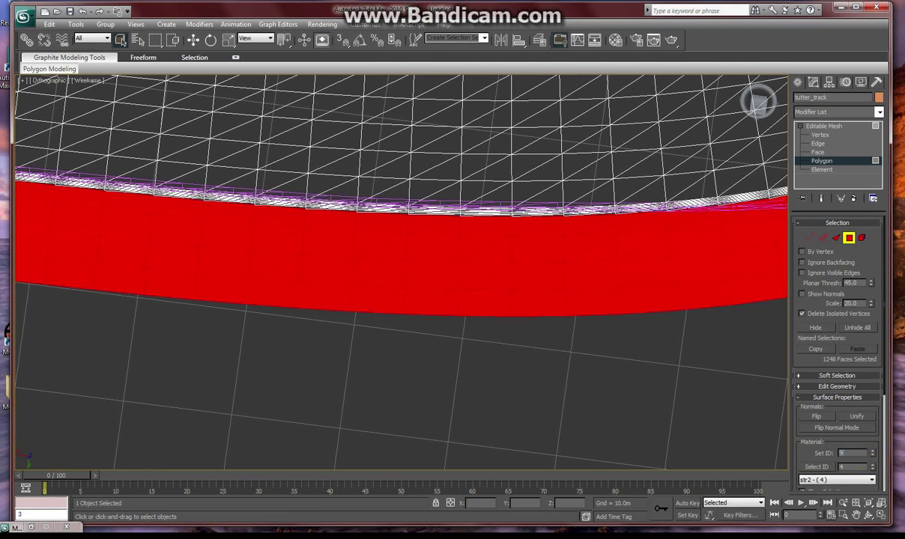
{"action": "left_click", "coordinate": [545, 414]}
From the top view, select all polygons using the str2 (4) material and examine their border at the turn
{"action": "scroll", "coordinate": [480, 337], "scroll_direction": "down", "scroll_amount": 8}
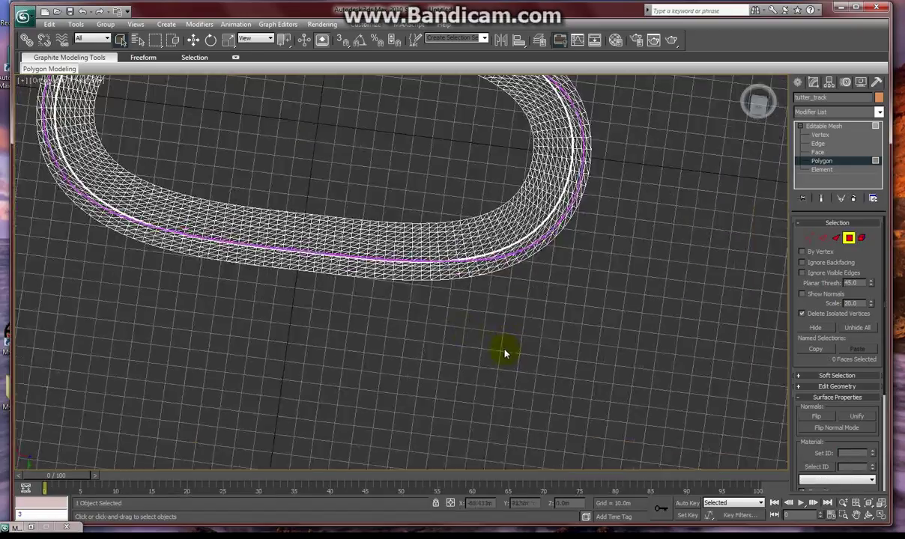
{"action": "left_click", "coordinate": [757, 120]}
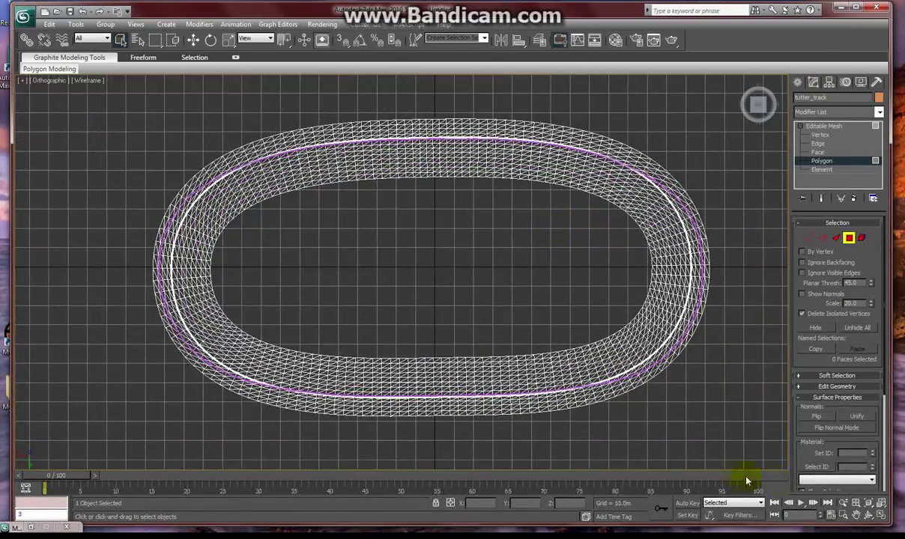
{"action": "left_click", "coordinate": [837, 479]}
{"action": "left_click", "coordinate": [837, 489]}
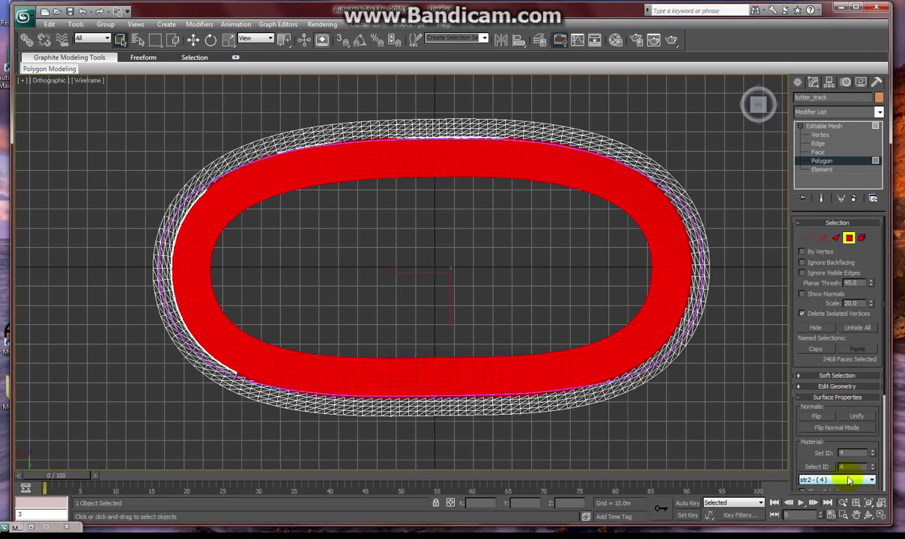
{"action": "scroll", "coordinate": [360, 434], "scroll_direction": "up", "scroll_amount": 10}
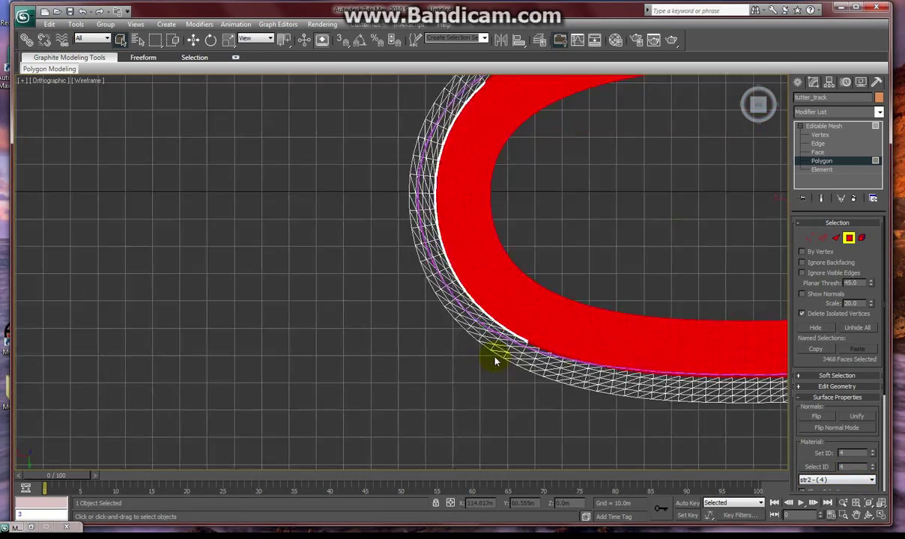
{"action": "scroll", "coordinate": [212, 296], "scroll_direction": "up", "scroll_amount": 4}
{"action": "middle_click_drag", "start_coordinate": [256, 351], "coordinate": [326, 163]}
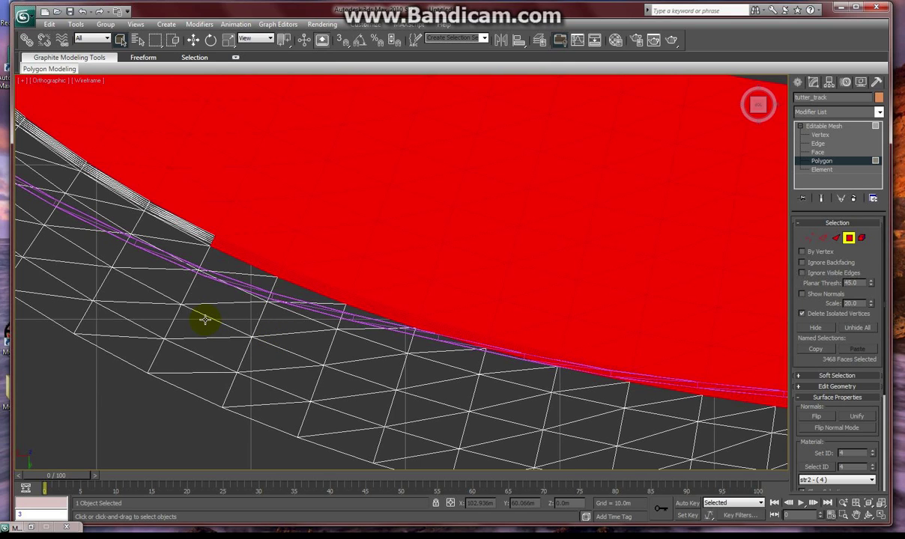
{"action": "scroll", "coordinate": [205, 320], "scroll_direction": "down", "scroll_amount": 8}
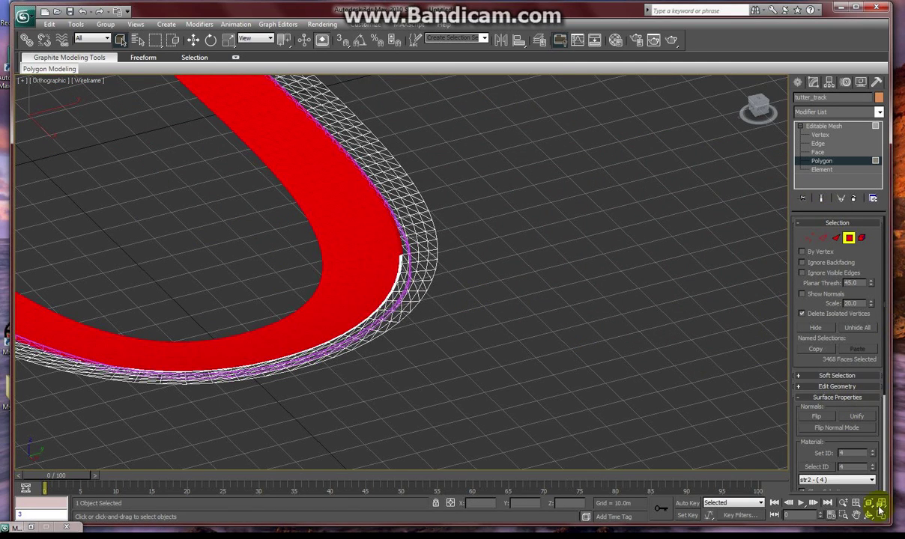
Select the polygons using the cush (8) material to check which part of the turn they cover
{"action": "left_click", "coordinate": [820, 479]}
{"action": "left_click", "coordinate": [817, 498]}
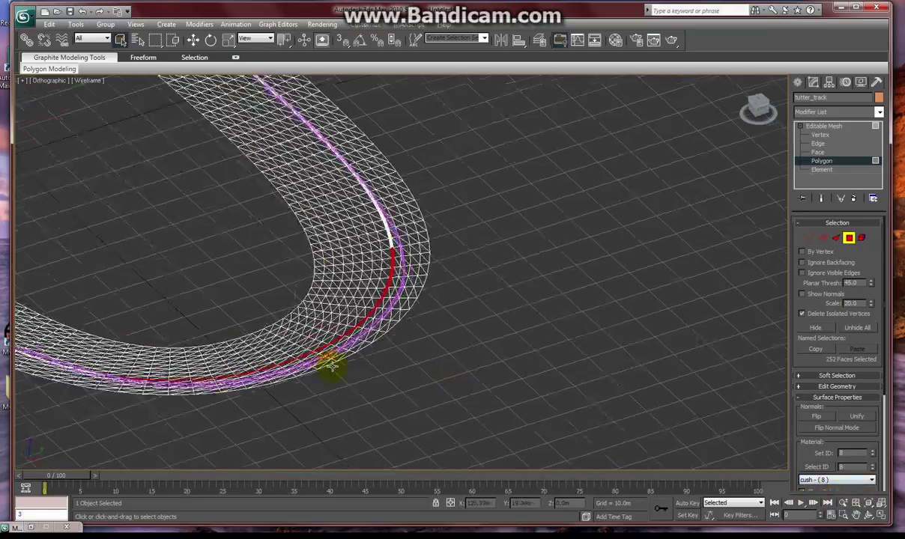
{"action": "middle_click_drag", "start_coordinate": [329, 363], "coordinate": [402, 375], "text": "alt"}
Select the polygons using the marbles (9) material and check their coverage of the outer band around the whole track
{"action": "left_click", "coordinate": [835, 480]}
{"action": "left_click", "coordinate": [818, 504]}
{"action": "scroll", "coordinate": [279, 395], "scroll_direction": "down", "scroll_amount": 2}
{"action": "middle_click_drag", "start_coordinate": [278, 396], "coordinate": [496, 332]}
{"action": "scroll", "coordinate": [549, 265], "scroll_direction": "down", "scroll_amount": 3}
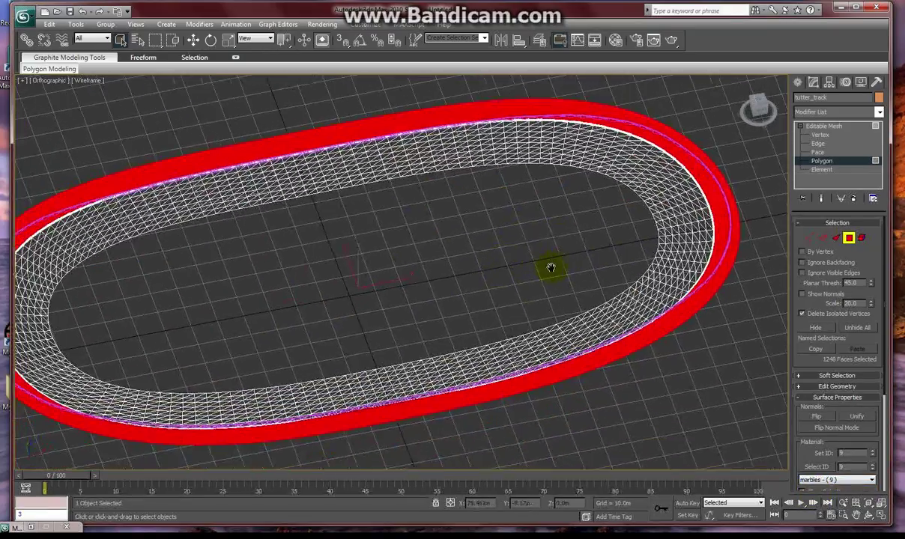
{"action": "scroll", "coordinate": [535, 299], "scroll_direction": "up", "scroll_amount": 4}
{"action": "scroll", "coordinate": [560, 351], "scroll_direction": "down", "scroll_amount": 5}
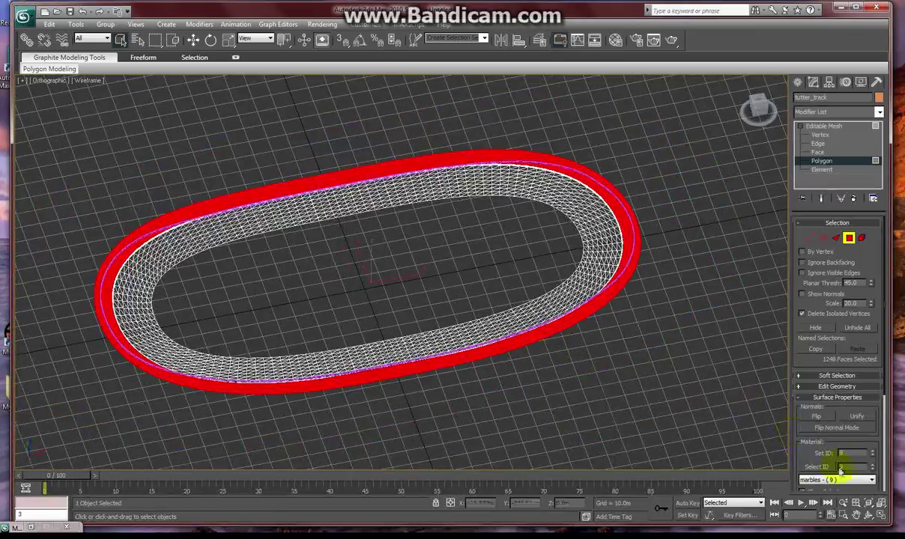
Recheck the cush (8) polygons followed by the marbles (9) polygons by selecting each by material
{"action": "left_click", "coordinate": [868, 479]}
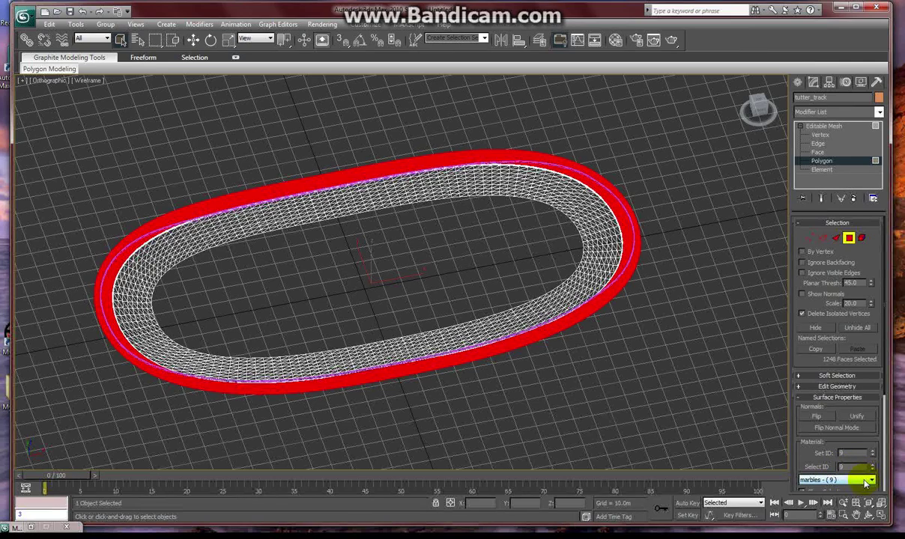
{"action": "left_click", "coordinate": [832, 492]}
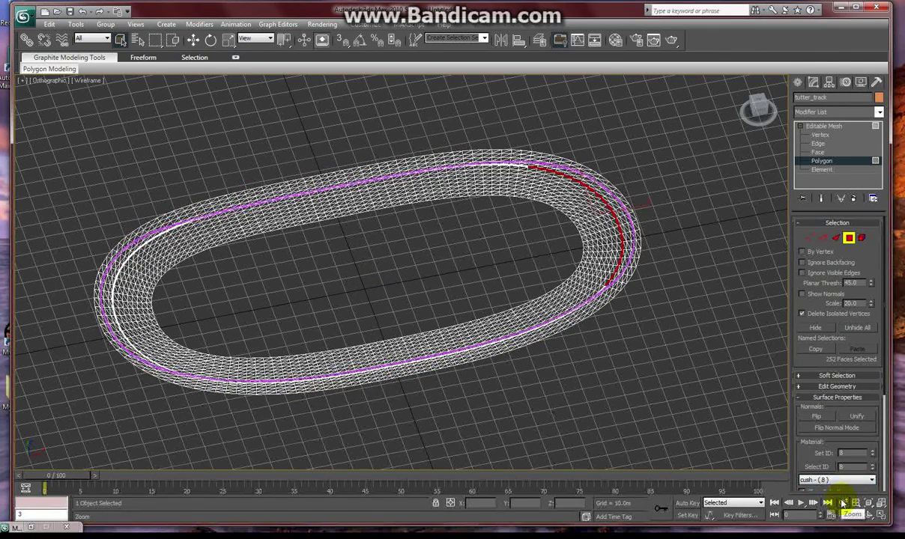
{"action": "left_click", "coordinate": [833, 479]}
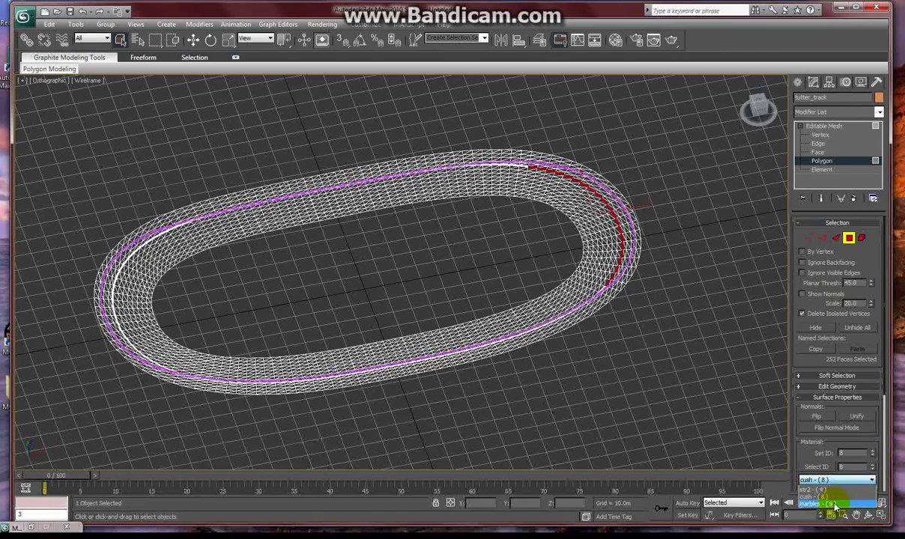
{"action": "left_click", "coordinate": [835, 505]}
Clear the polygon selection and show the whole shaded track in a maximized Perspective view
{"action": "left_click", "coordinate": [638, 418]}
{"action": "middle_click_drag", "start_coordinate": [638, 418], "coordinate": [665, 409], "text": "alt"}
{"action": "key", "text": "alt+w"}
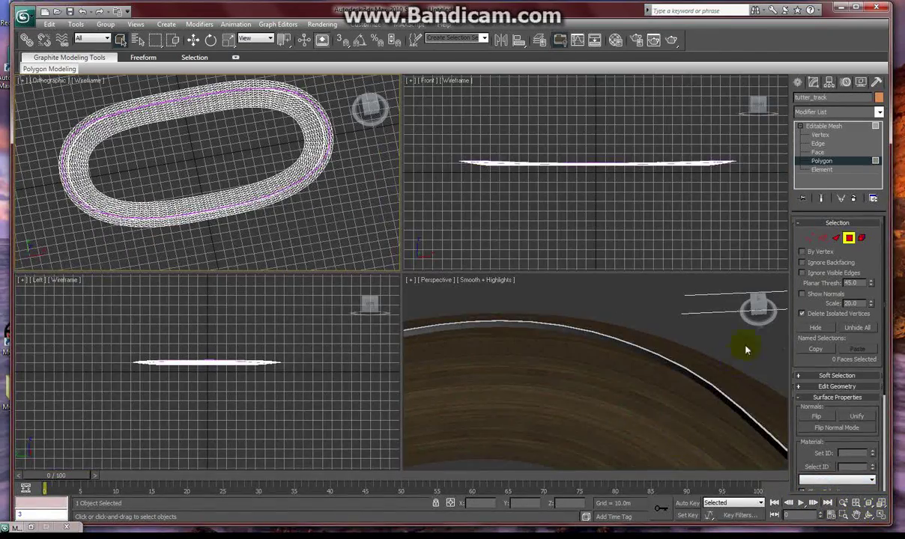
{"action": "middle_click_drag", "start_coordinate": [583, 422], "coordinate": [559, 377], "text": "alt"}
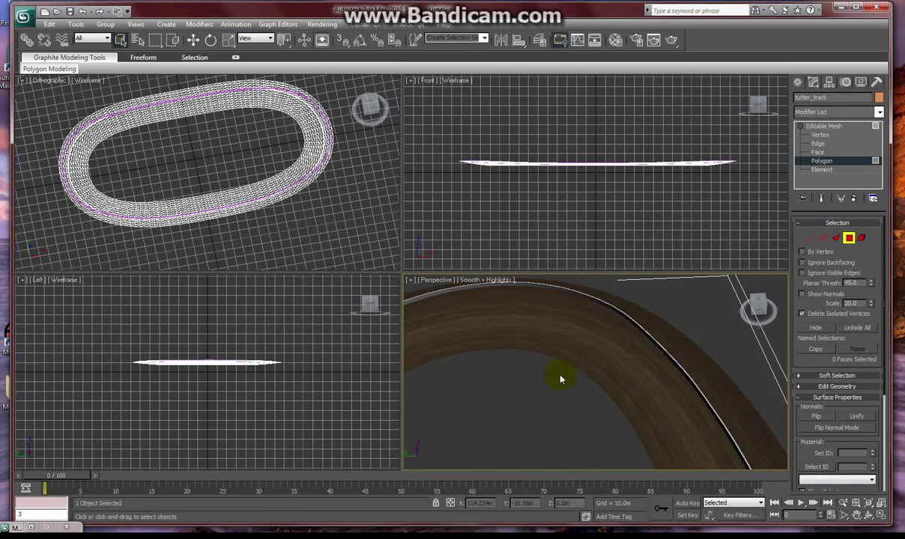
{"action": "left_click", "coordinate": [881, 515]}
{"action": "middle_click_drag", "start_coordinate": [653, 369], "coordinate": [654, 340], "text": "alt"}
{"action": "scroll", "coordinate": [487, 331], "scroll_direction": "down", "scroll_amount": 5}
{"action": "middle_click_drag", "start_coordinate": [272, 241], "coordinate": [382, 264]}
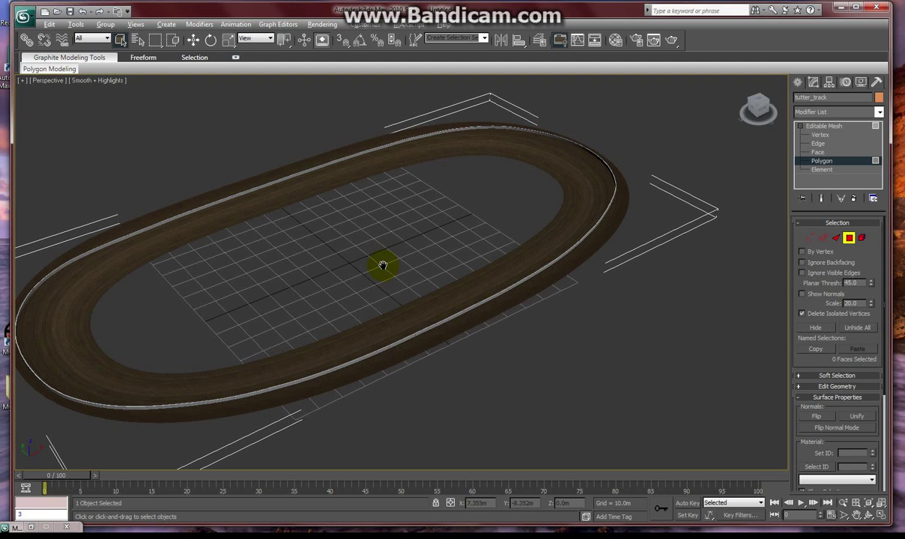
Check the str2 (4), cush (8) and marbles (9) areas on the shaded track by selecting each material's polygons, and clear the selection
{"action": "left_click", "coordinate": [871, 481]}
{"action": "left_click", "coordinate": [832, 490]}
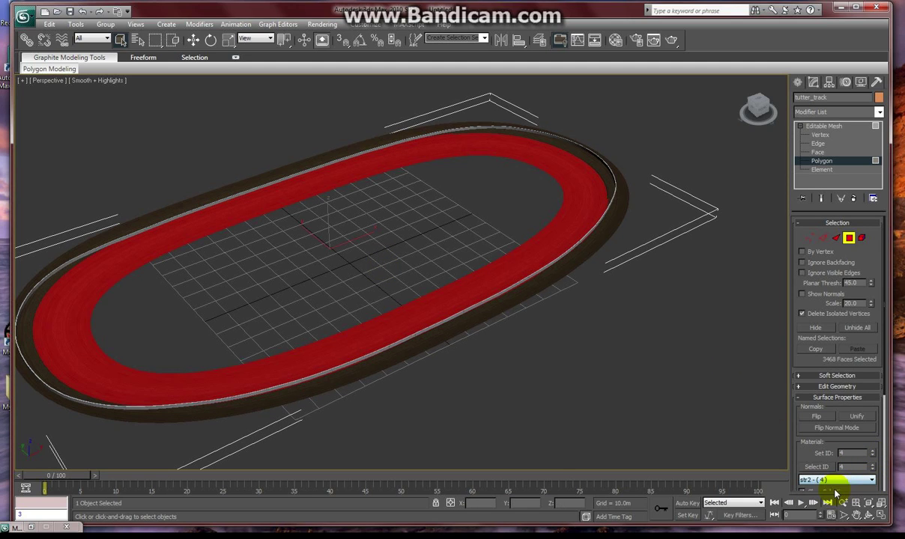
{"action": "left_click", "coordinate": [835, 480]}
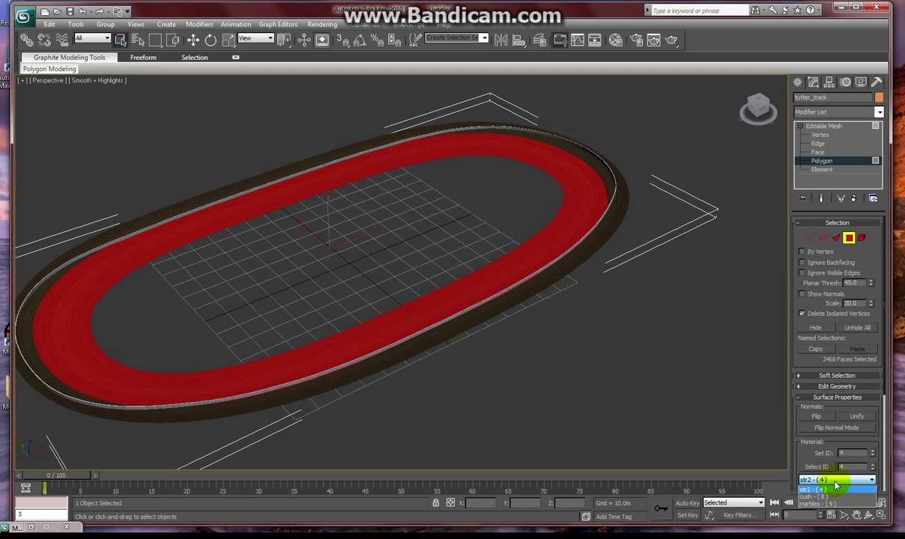
{"action": "left_click", "coordinate": [828, 499]}
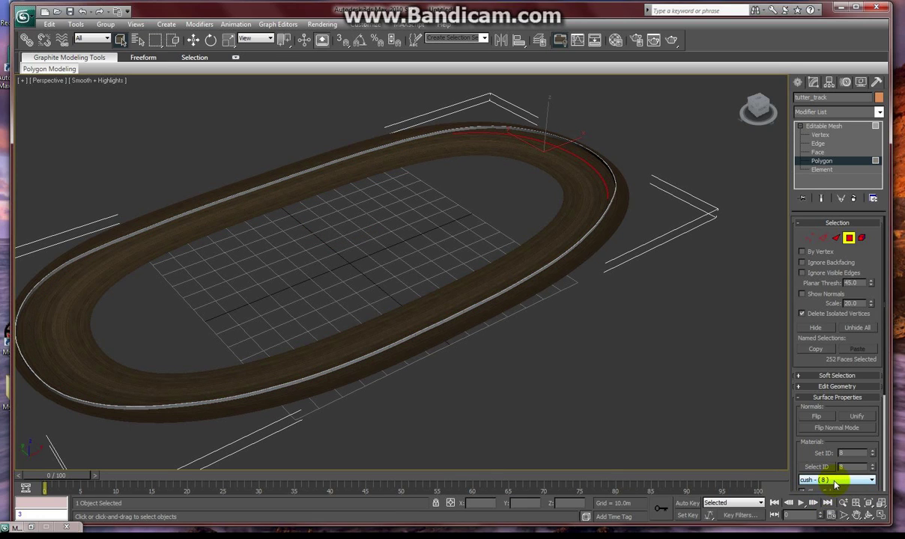
{"action": "left_click", "coordinate": [831, 480]}
{"action": "left_click", "coordinate": [830, 504]}
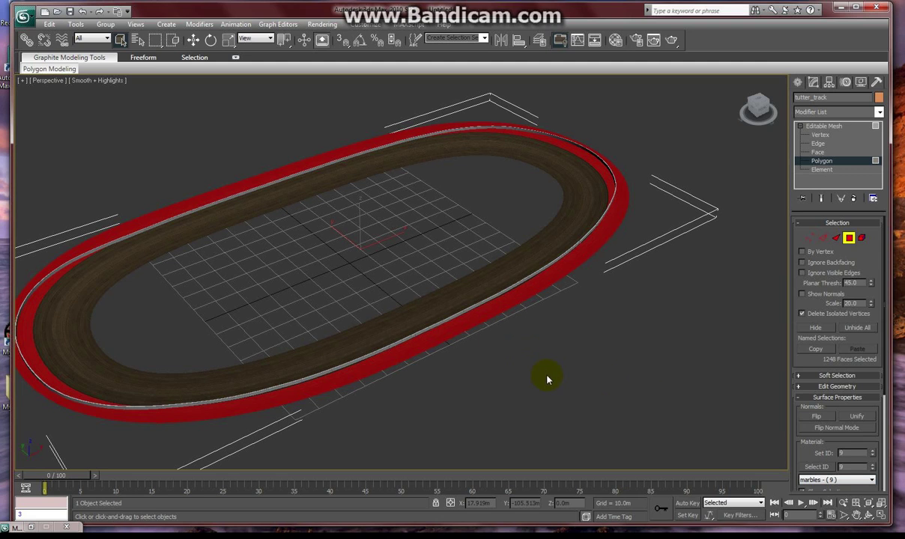
{"action": "key", "text": "Delete"}
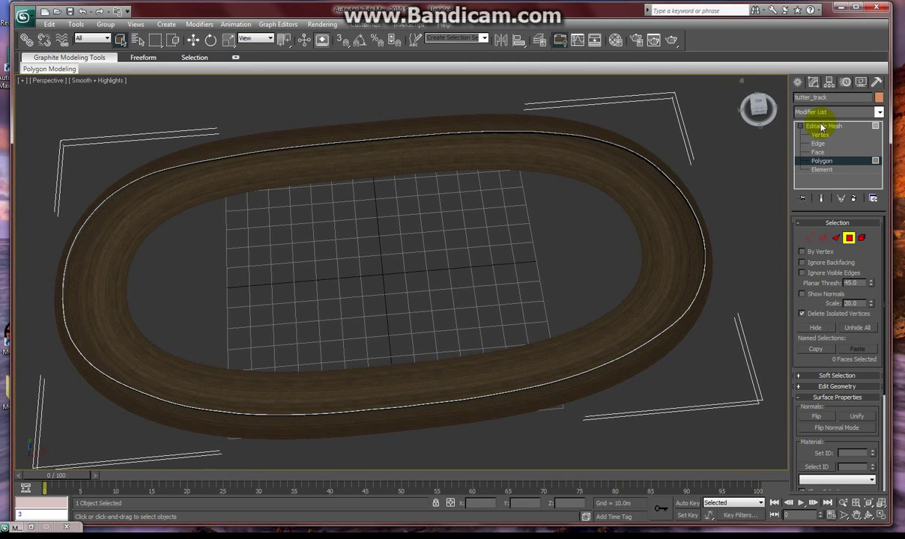